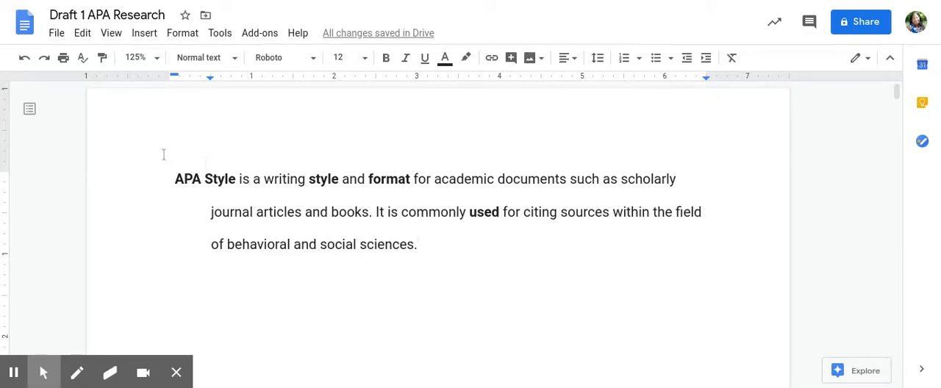
- Delete the opening APA Style paragraph at the top of the document and turn off bold formatting
drag(173, 179, 484, 272)
key(BackSpace)
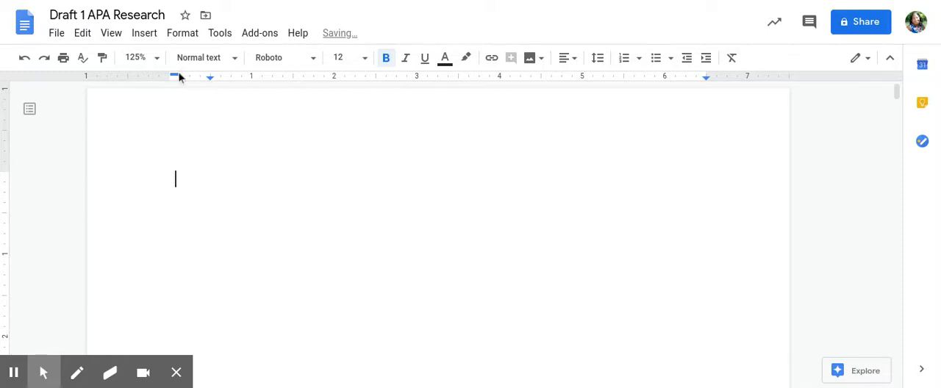
click(387, 60)
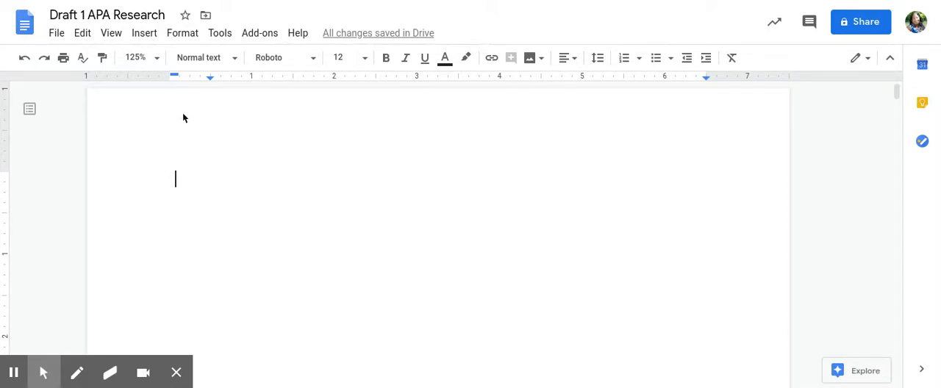
- Open the page header for editing and enable a different first page header
double_click(184, 118)
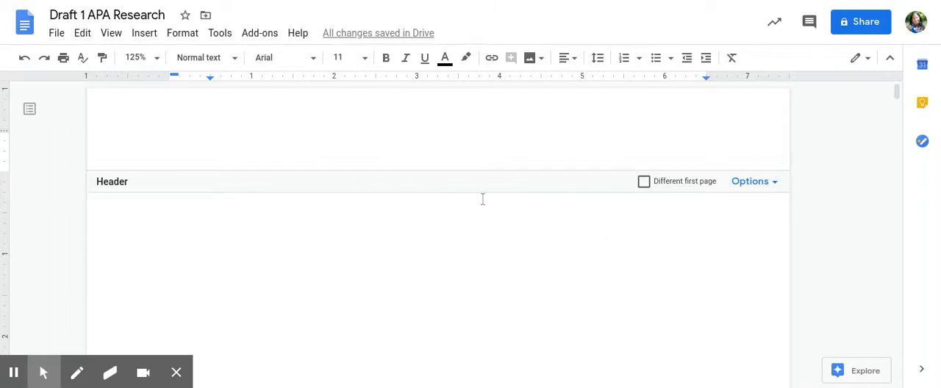
click(644, 183)
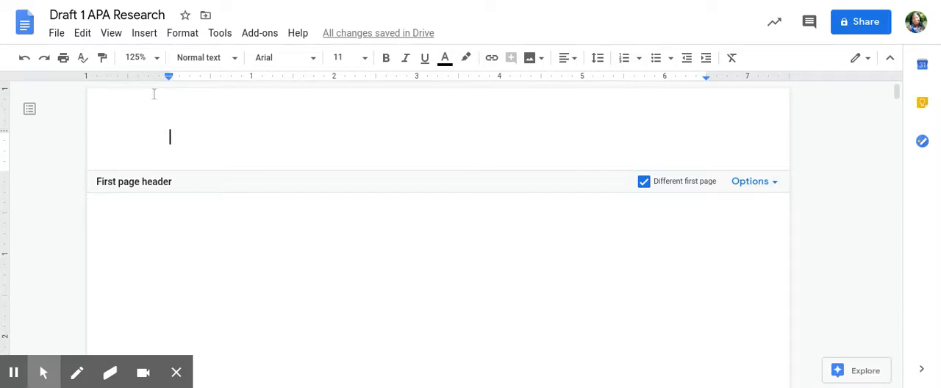
click(144, 34)
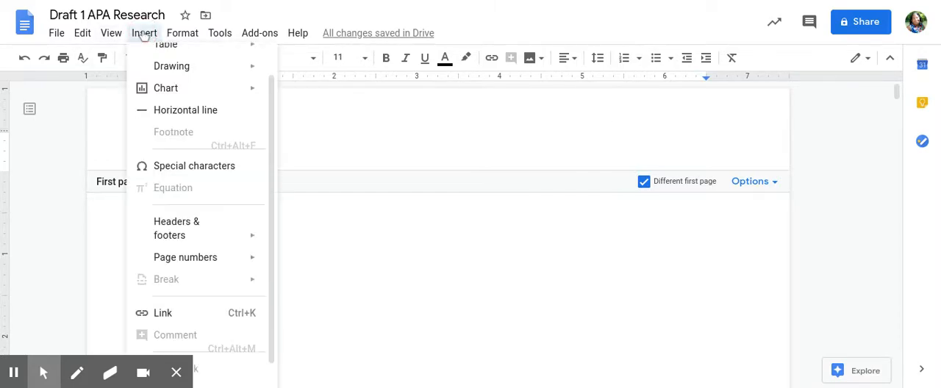
mouse_move(150, 55)
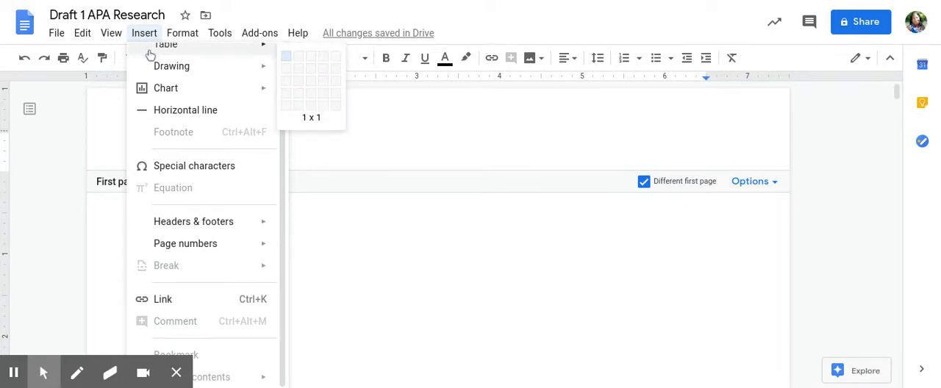
click(408, 251)
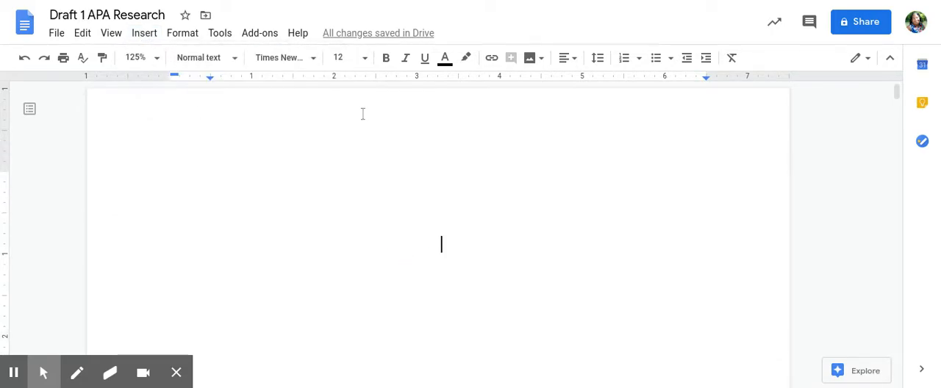
- Insert a 2 x 1 table in the first page header and widen its first column to about 6.1 inches
click(250, 115)
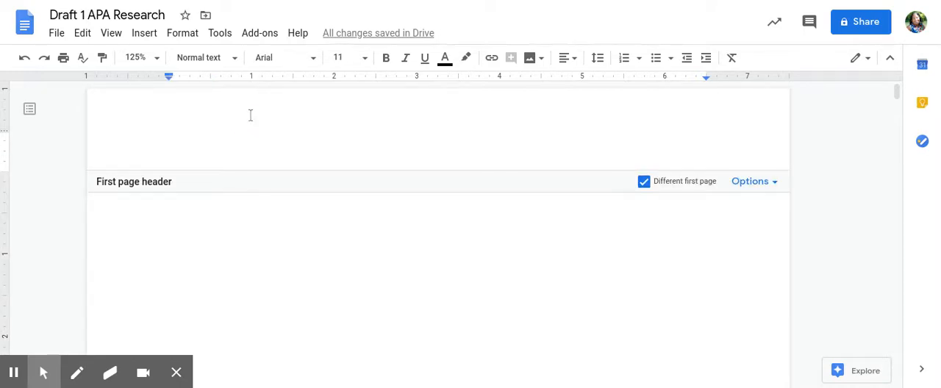
click(141, 35)
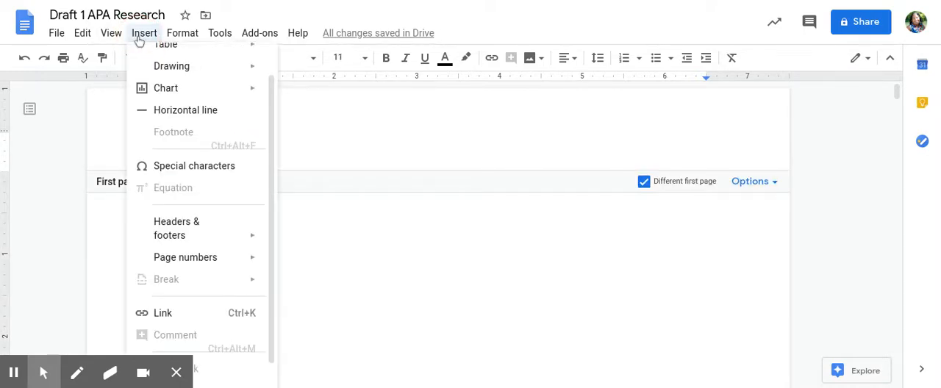
click(260, 33)
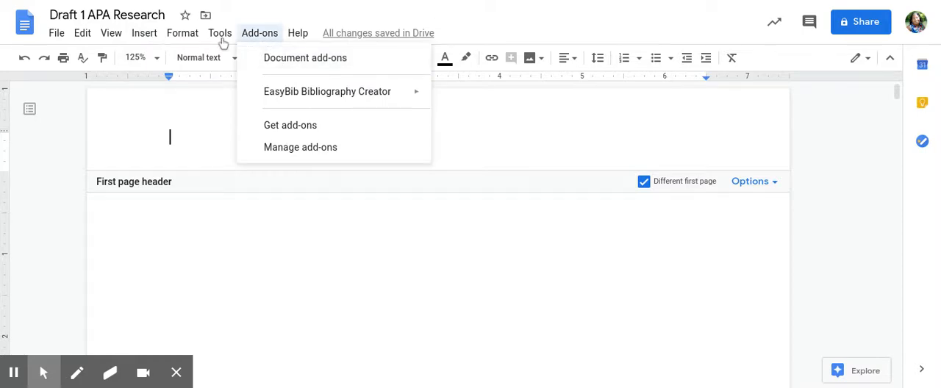
mouse_move(151, 35)
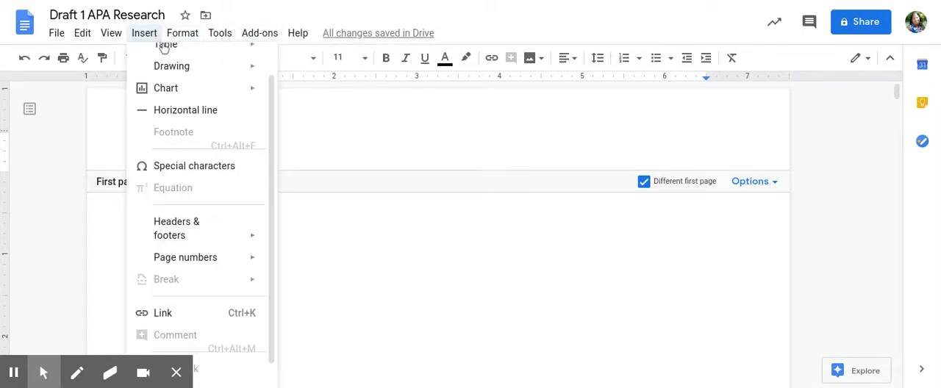
mouse_move(163, 46)
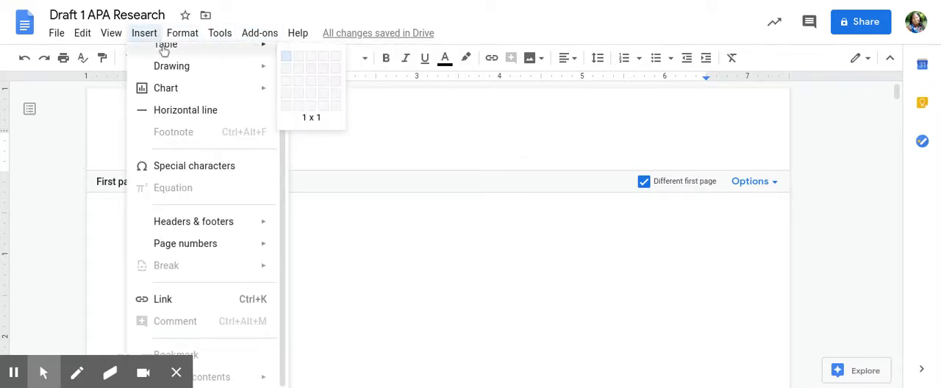
click(298, 60)
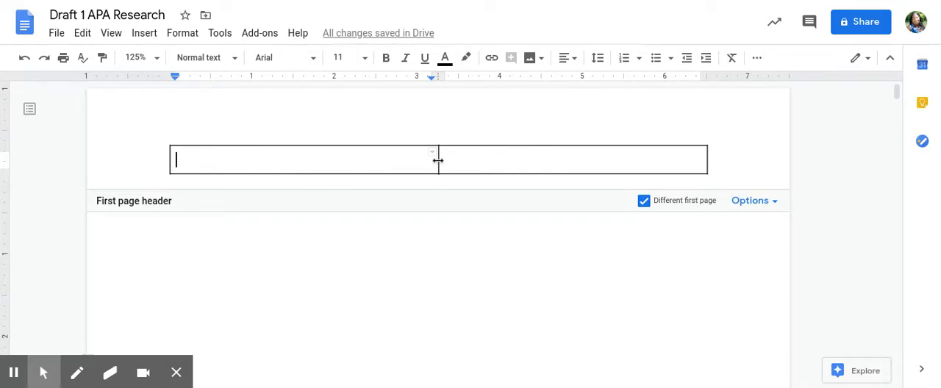
mouse_move(442, 159)
mouse_down()
mouse_move(652, 160)
mouse_move(437, 168)
mouse_up()
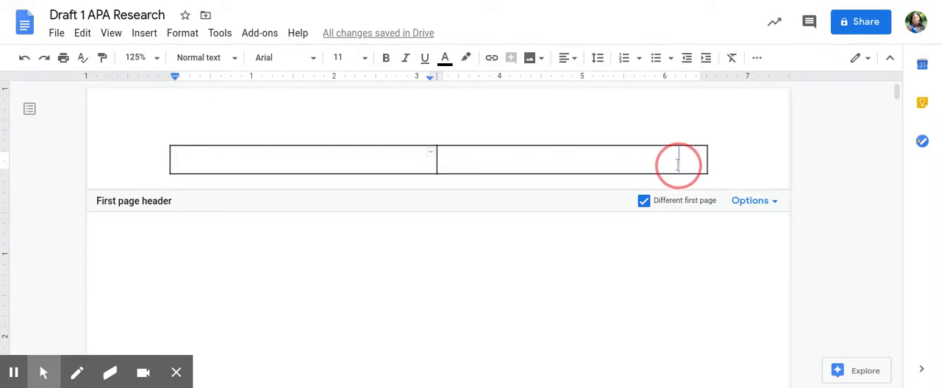
drag(676, 163, 676, 163)
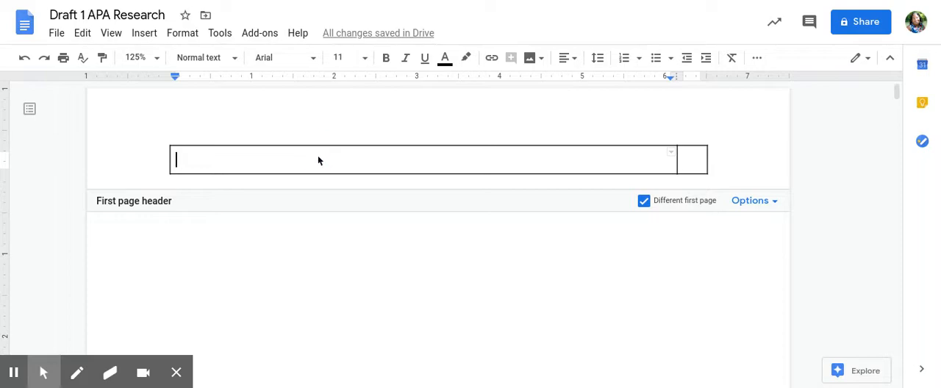
- Enter "Running Head: THE AIR IS HURTING ME: POLLUTION AND PREGNANCY" in the wide first cell of the header table
text(Running Head:)
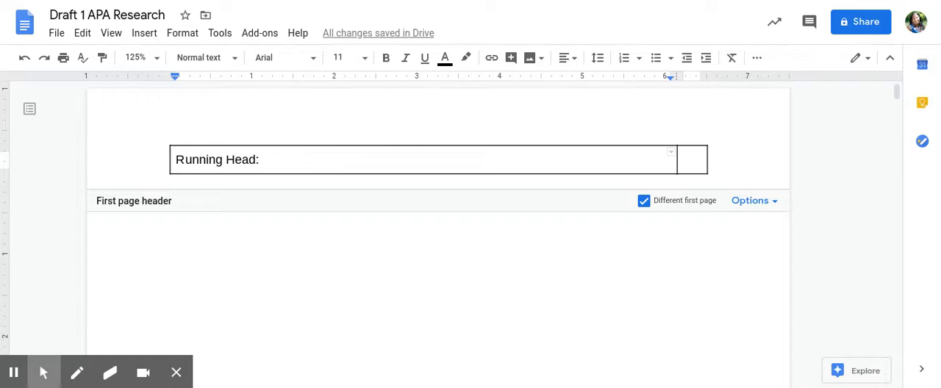
text(THE)
text( AIR IS H)
text(URTING ME)
text(:)
key(BackSpace)
text(ME: )
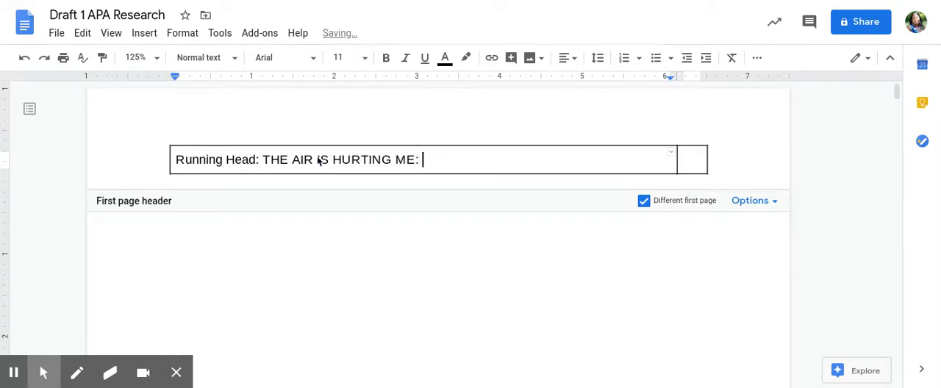
text(POLLUTION AN)
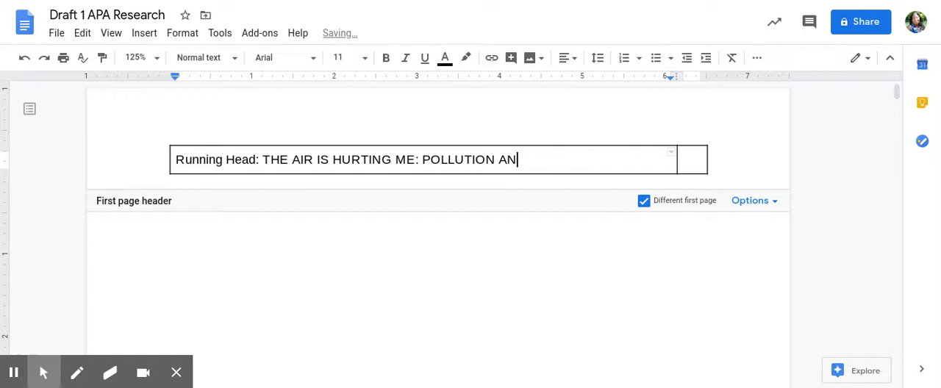
text(D PREGNANCY)
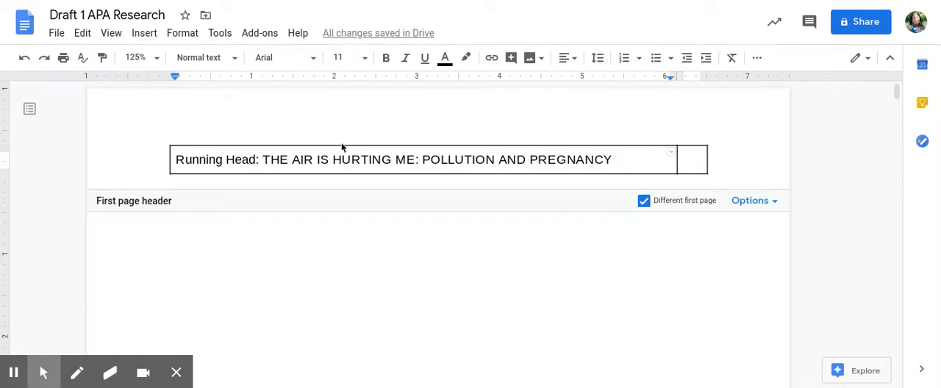
- Right-align the narrow second cell of the header table and enter the page number 1
click(689, 161)
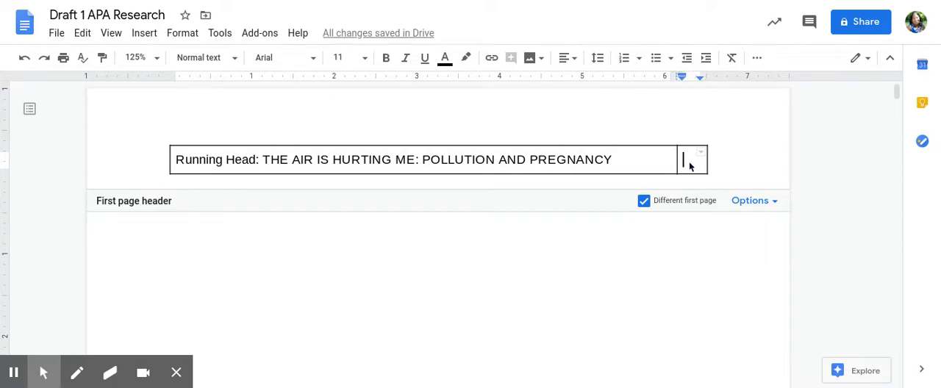
click(566, 60)
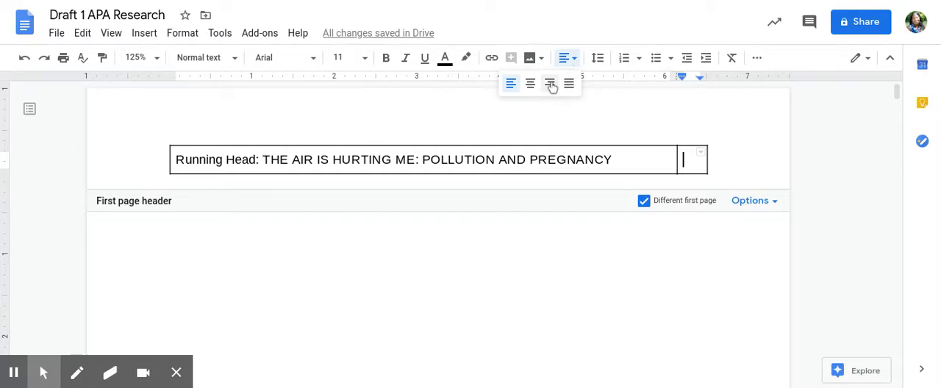
click(550, 86)
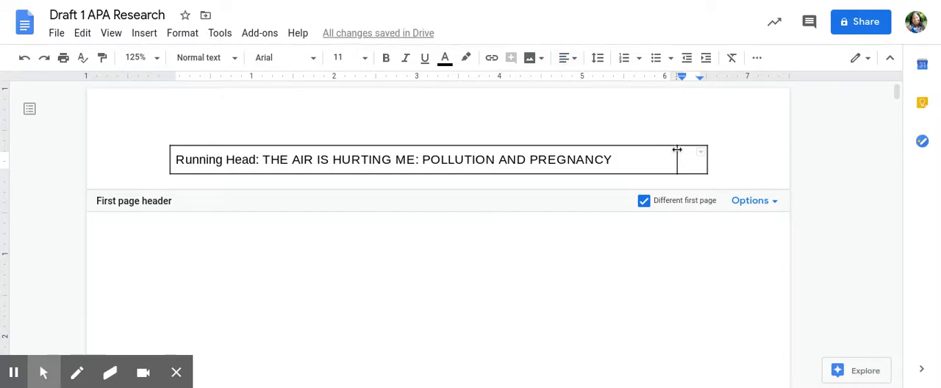
click(576, 64)
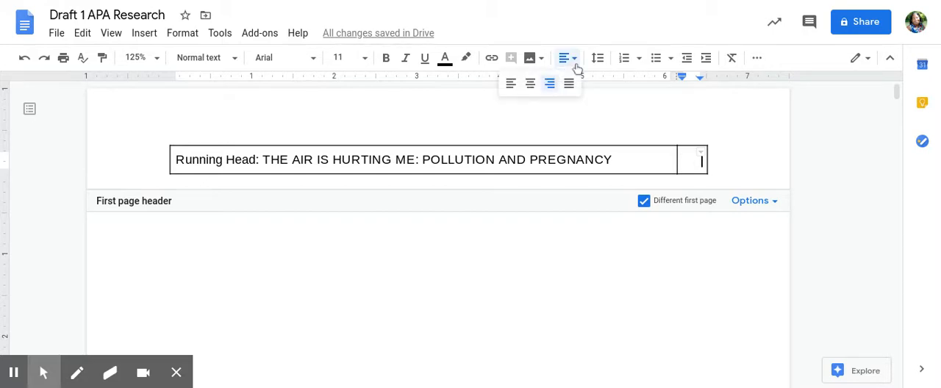
click(550, 86)
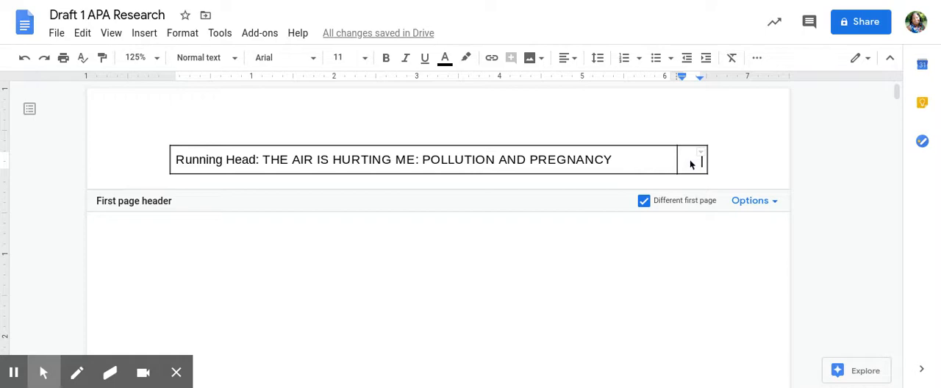
text(1)
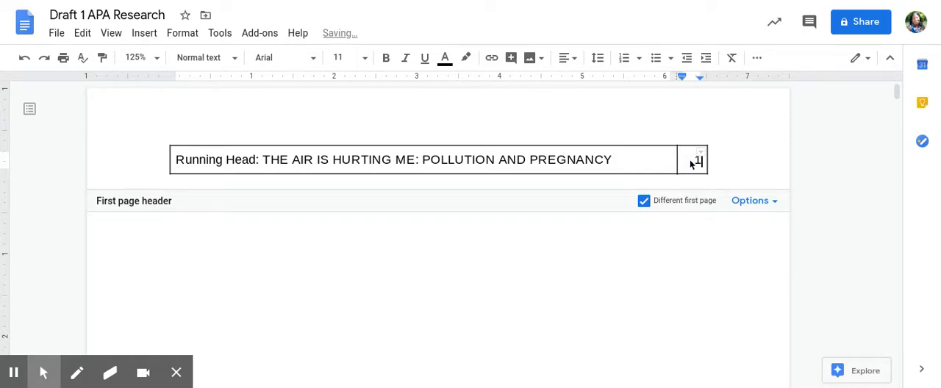
click(182, 36)
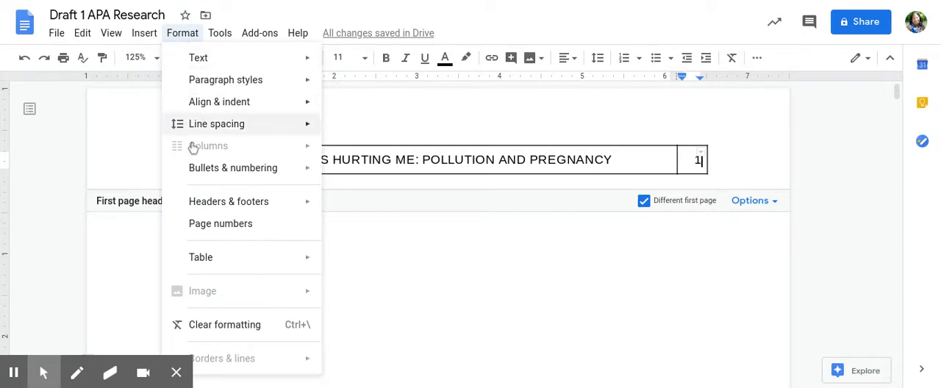
mouse_move(200, 260)
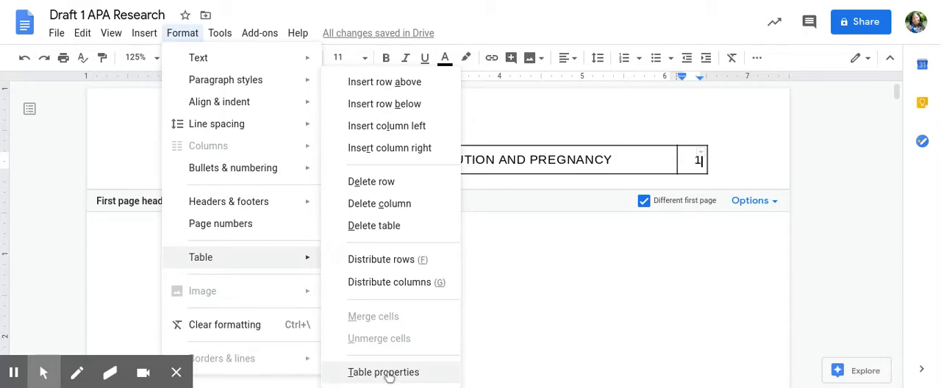
click(585, 259)
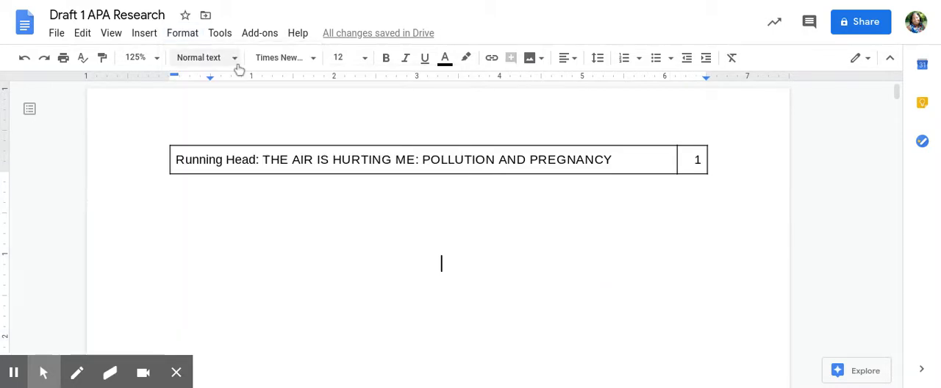
click(186, 35)
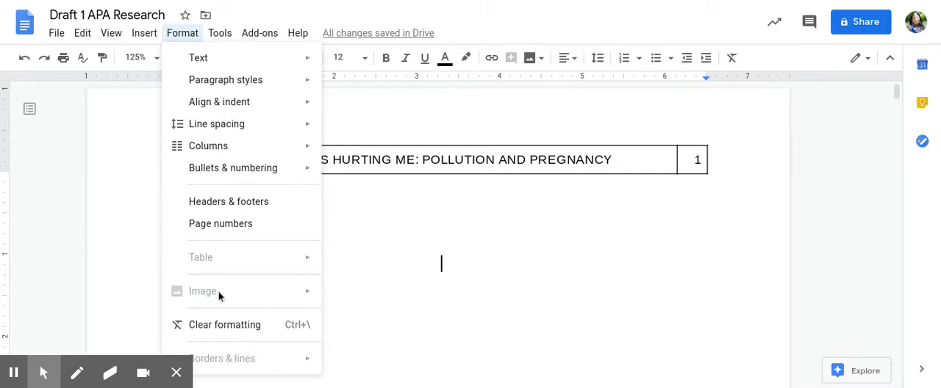
click(371, 149)
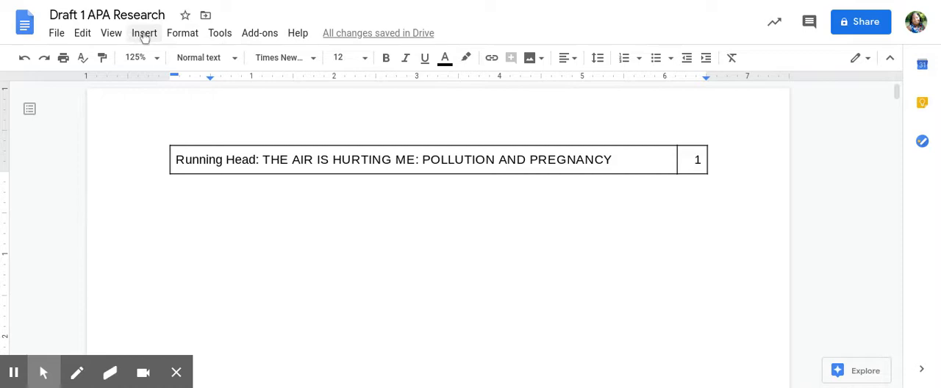
click(182, 34)
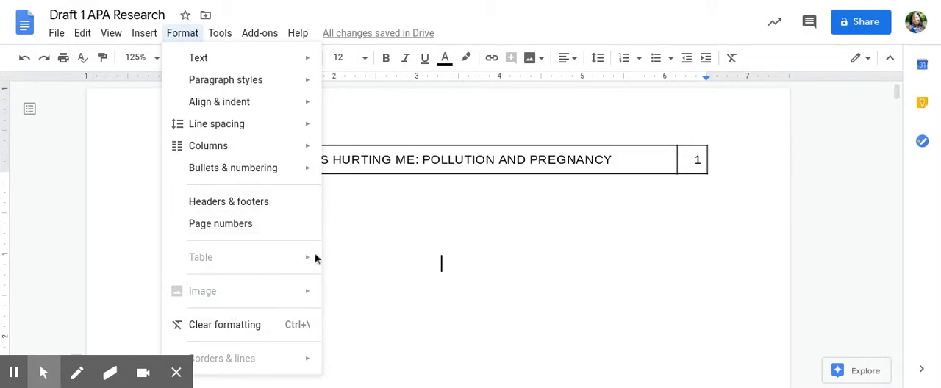
click(440, 235)
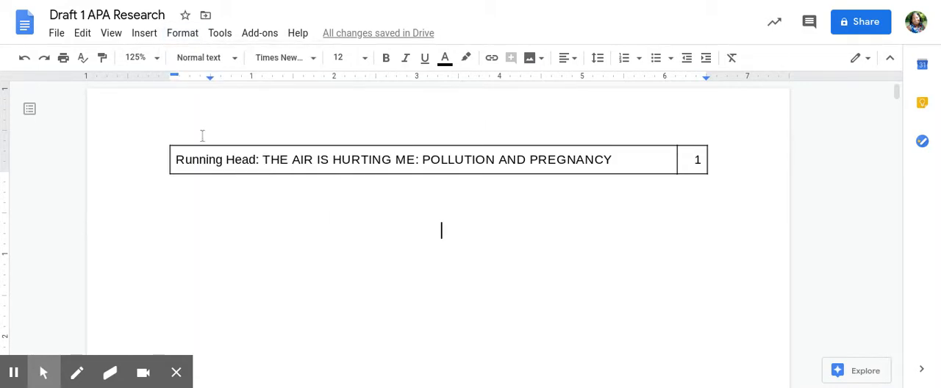
click(677, 160)
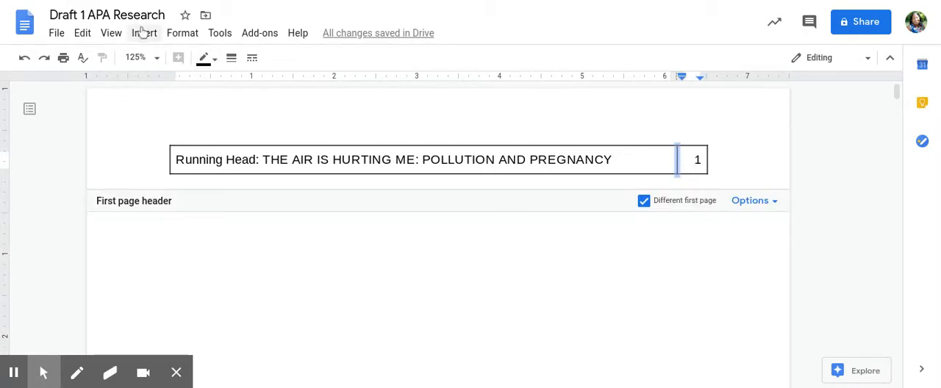
click(183, 35)
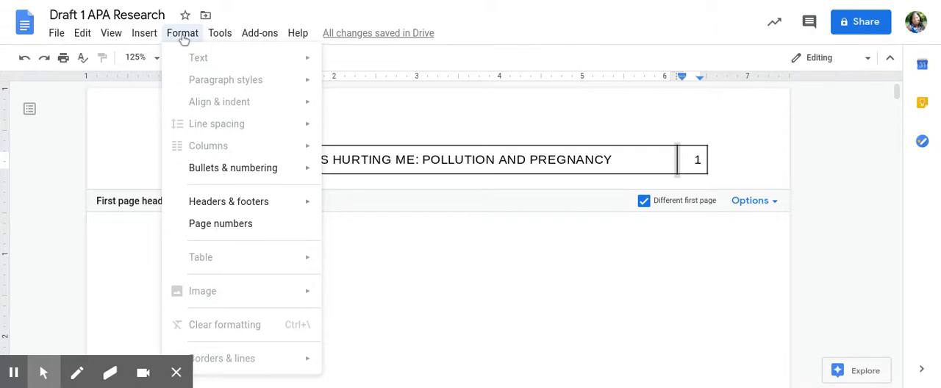
click(501, 146)
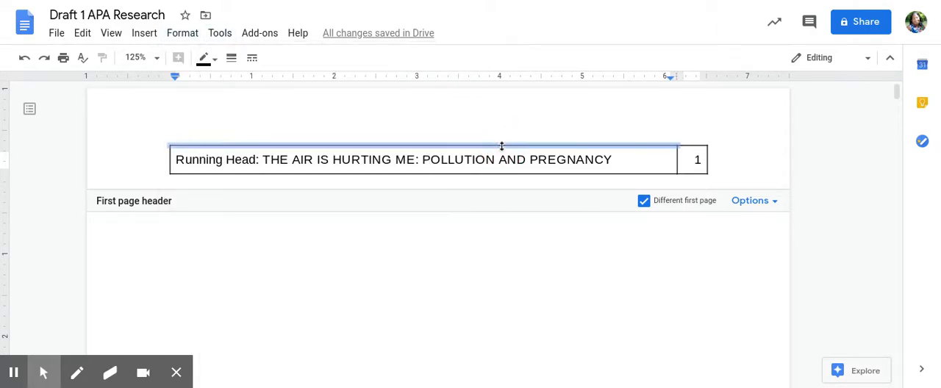
click(183, 33)
mouse_move(143, 37)
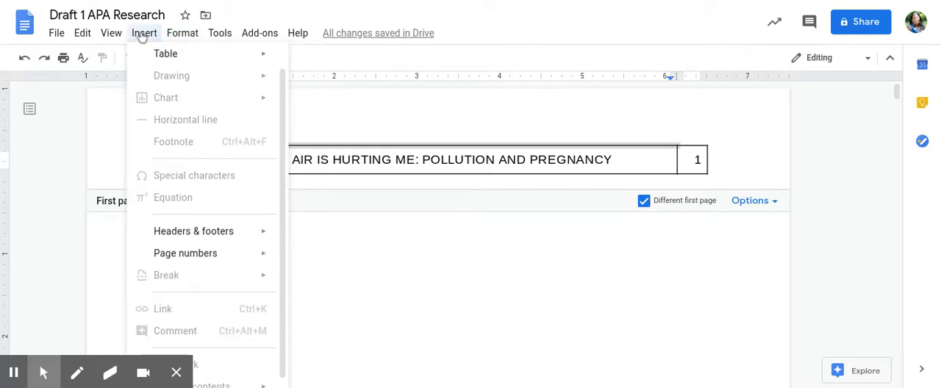
mouse_move(110, 34)
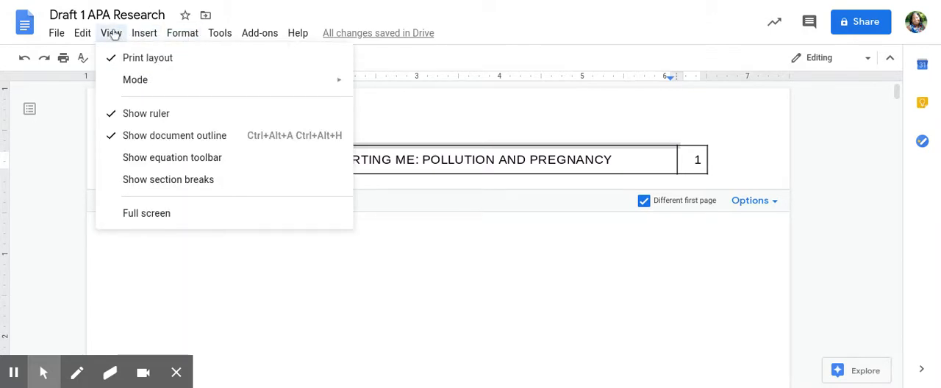
mouse_move(180, 35)
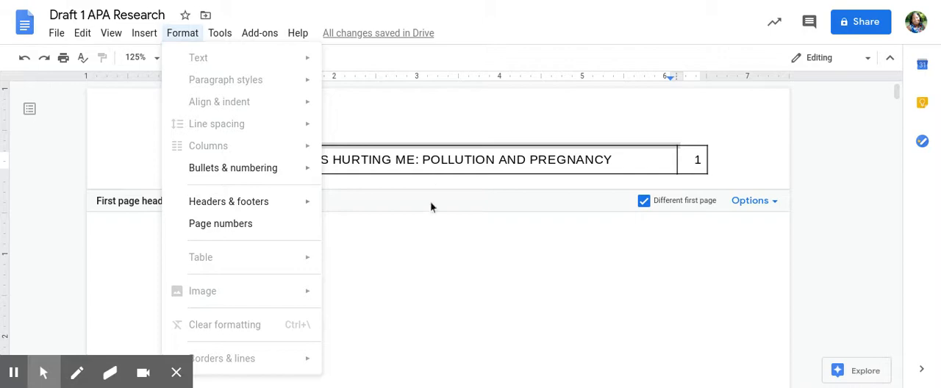
- Hide the header table's borders by setting its table border color to white in the table properties
click(374, 161)
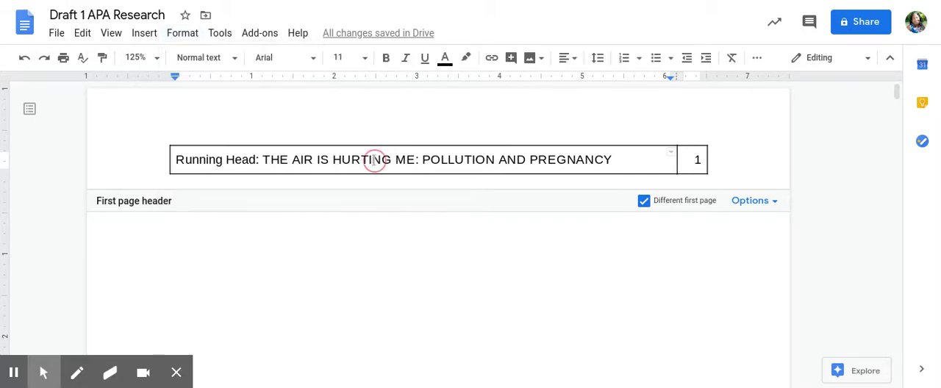
click(189, 37)
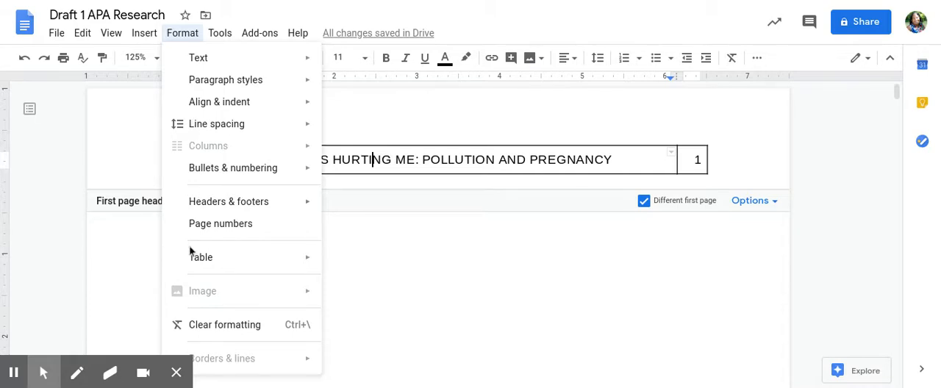
mouse_move(201, 264)
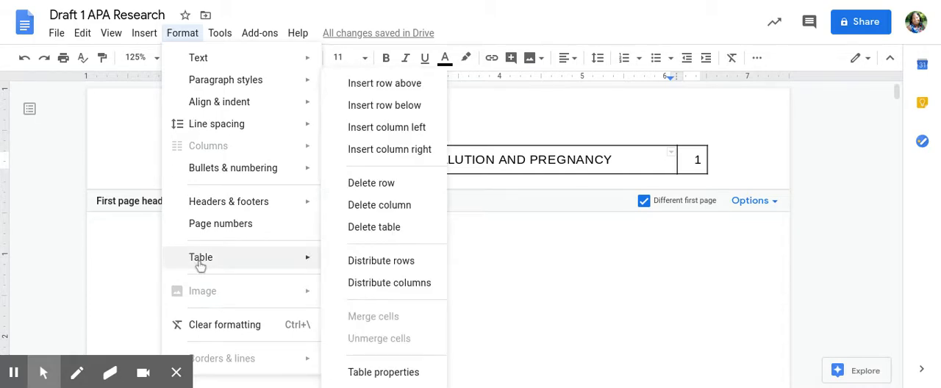
click(383, 373)
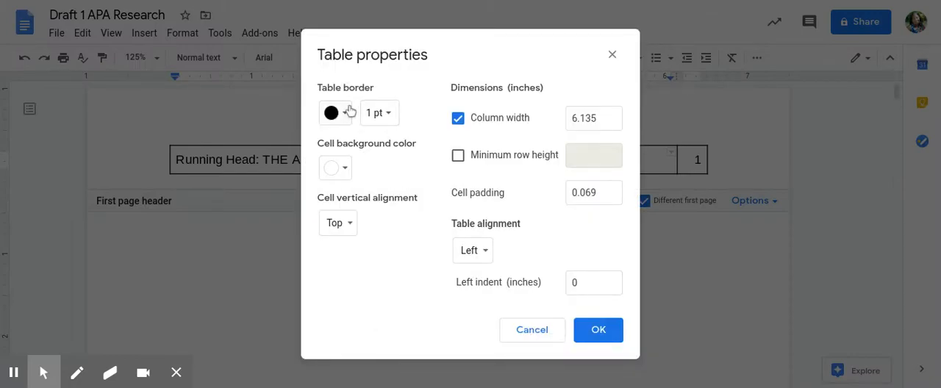
click(346, 114)
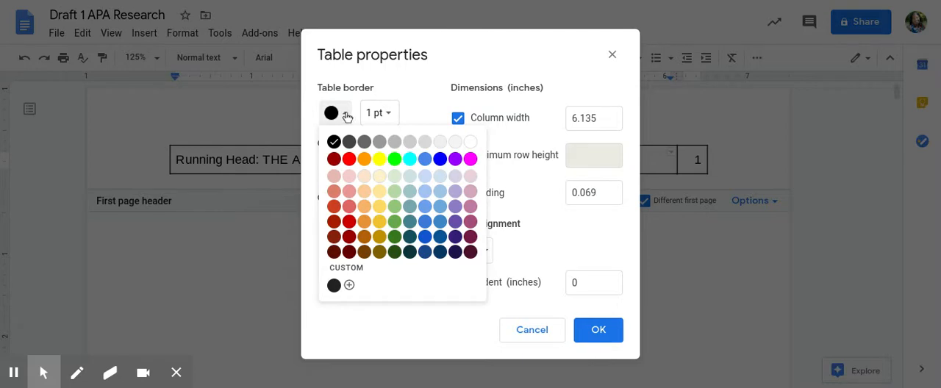
click(470, 142)
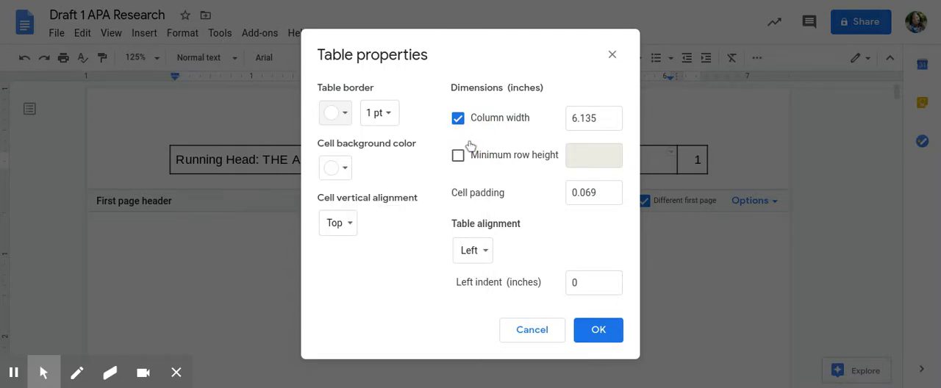
click(595, 330)
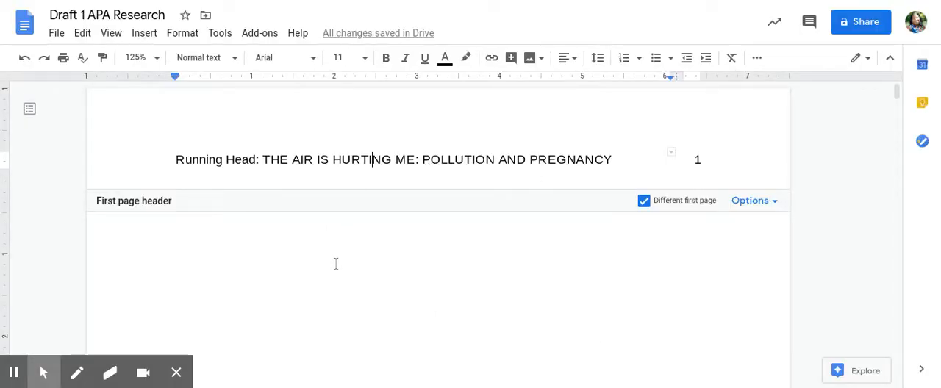
- In the page body, enter the centered title "The Air is Hurting Me: Pollution and Pregnancy" four lines further down
click(390, 267)
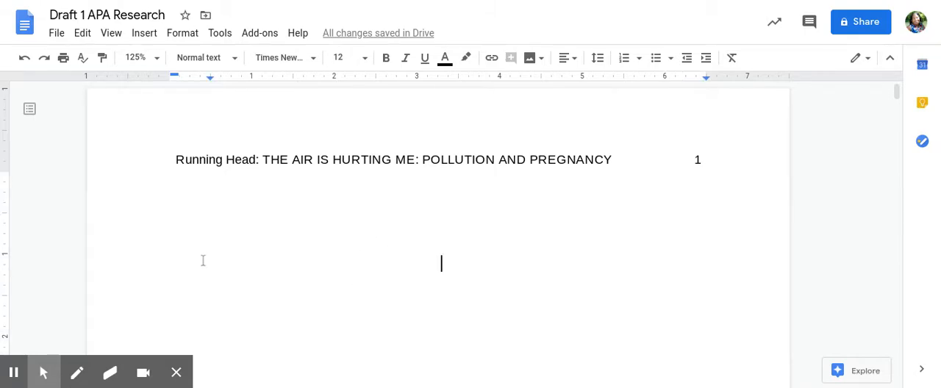
click(566, 60)
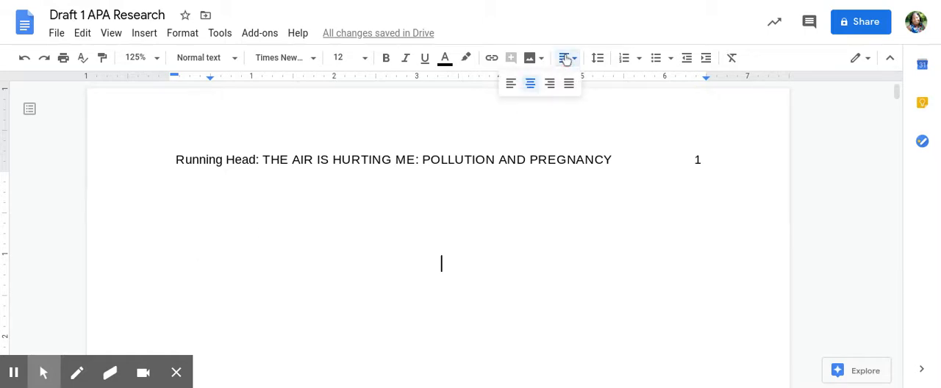
click(532, 81)
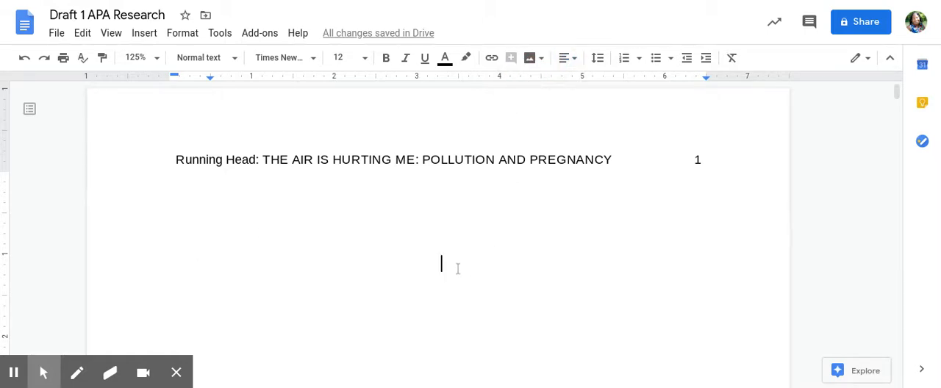
key(Return)
key(Return)
key(Return)
key(Return)
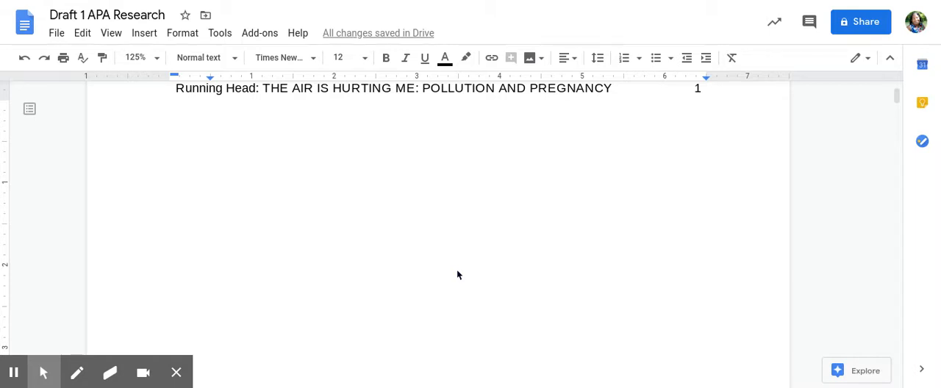
text(The Air is )
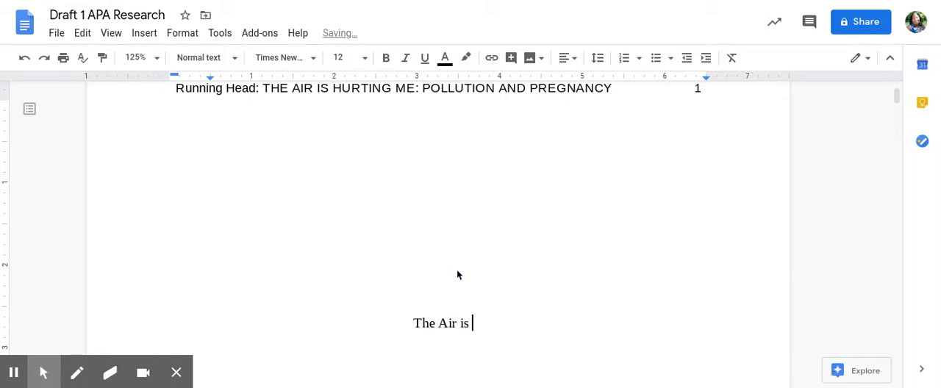
text(Hurting Me)
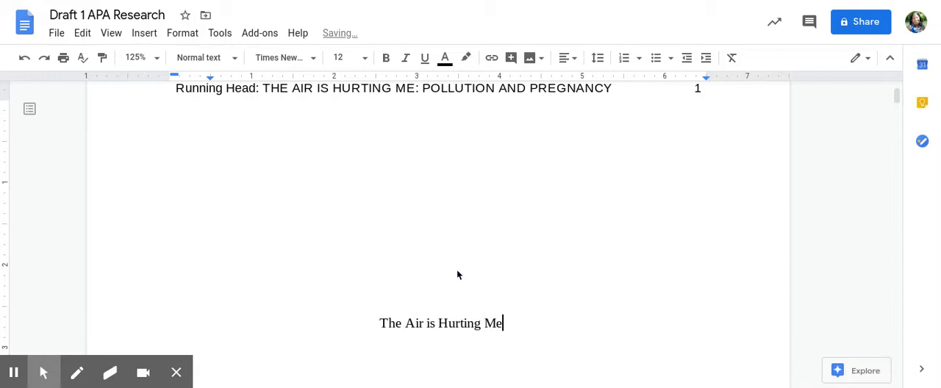
text(: Pollution a)
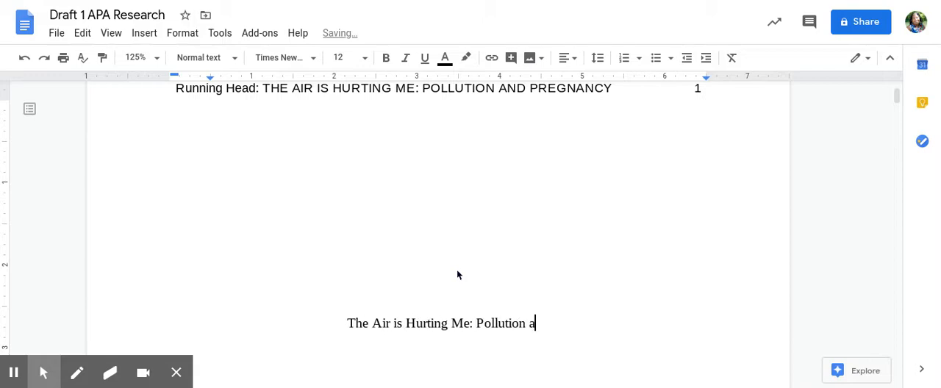
text(nd Pregnancy)
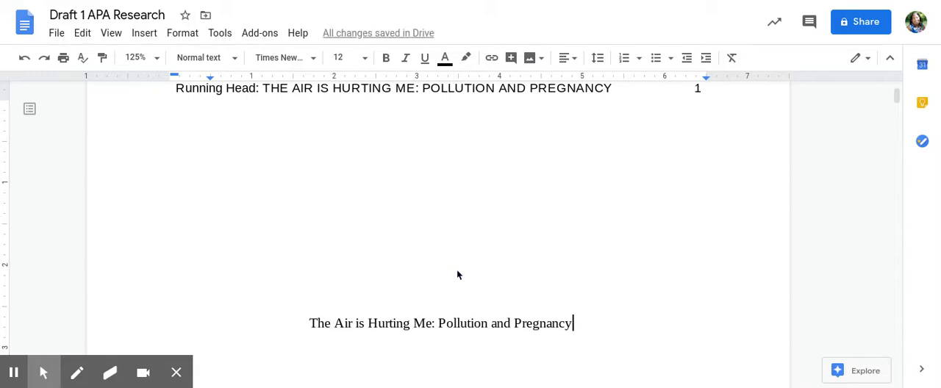
- Add the school name "Ypsilanti Community High School" on the line below the title
key(Return)
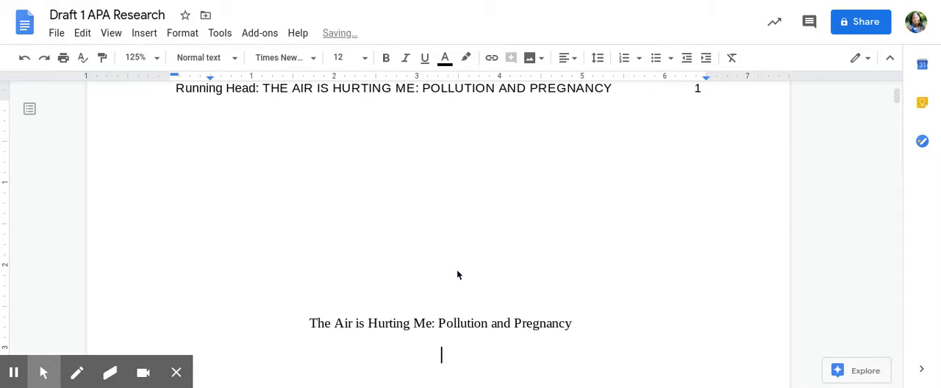
text(Ypsilanti C)
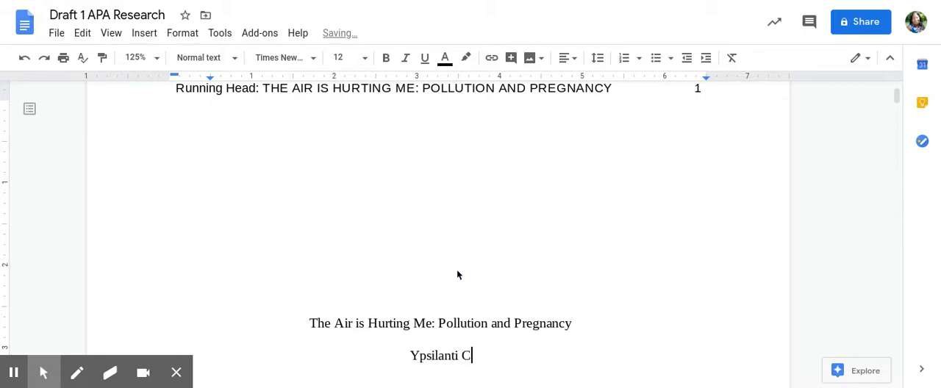
text(ommunity High School)
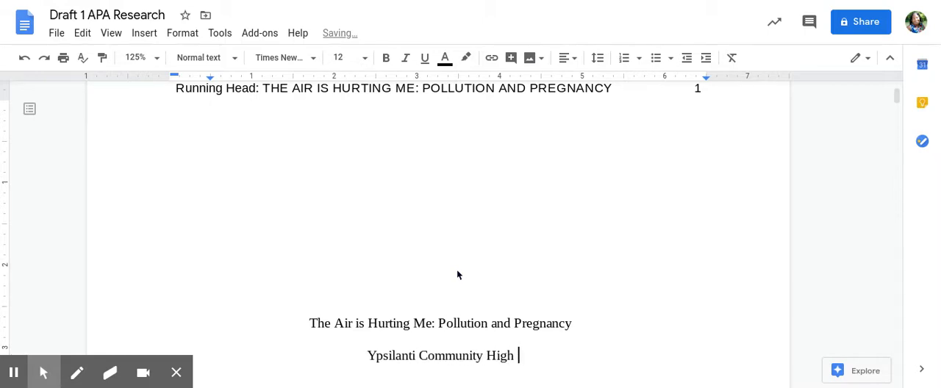
- Leave six blank lines below the school name and enter the author's full name
key(Return)
key(Return)
key(Return)
key(Return)
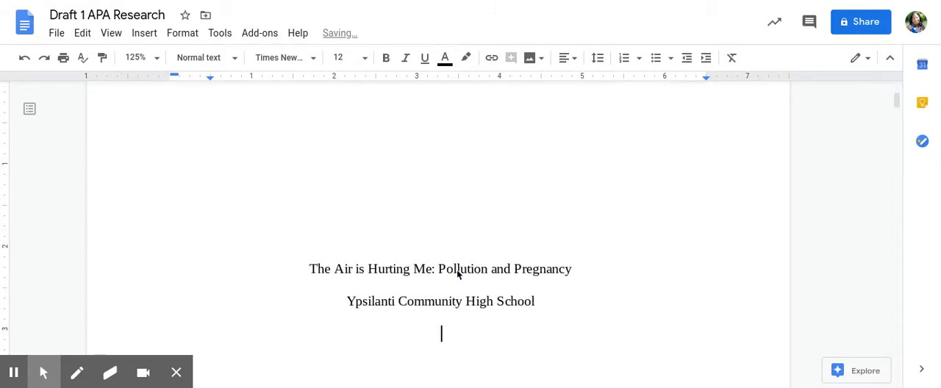
key(Return)
key(Return)
key(Return)
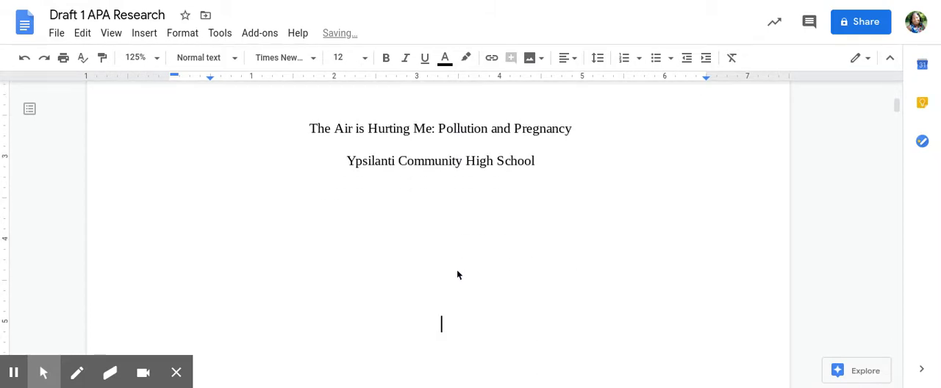
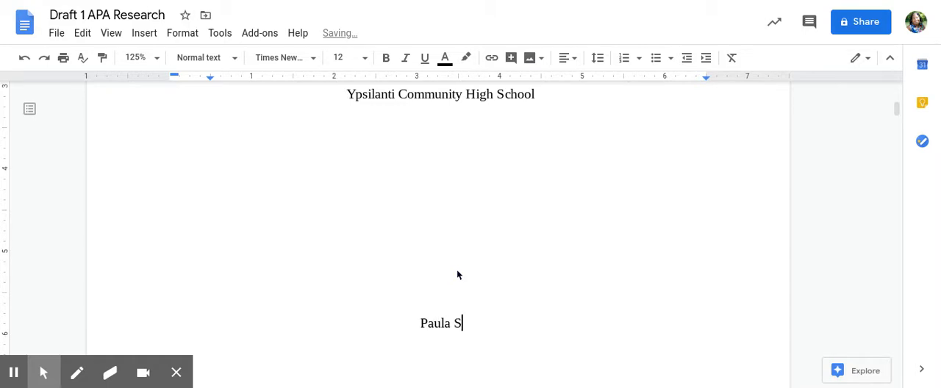
- Enter the course line "Earth Science/Anatomy" below the author's name and start a new line
key(Return)
text(Eart)
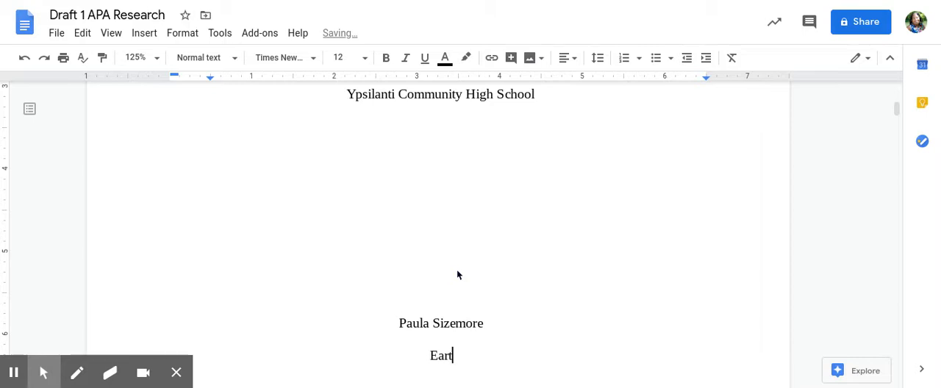
text(h Science/)
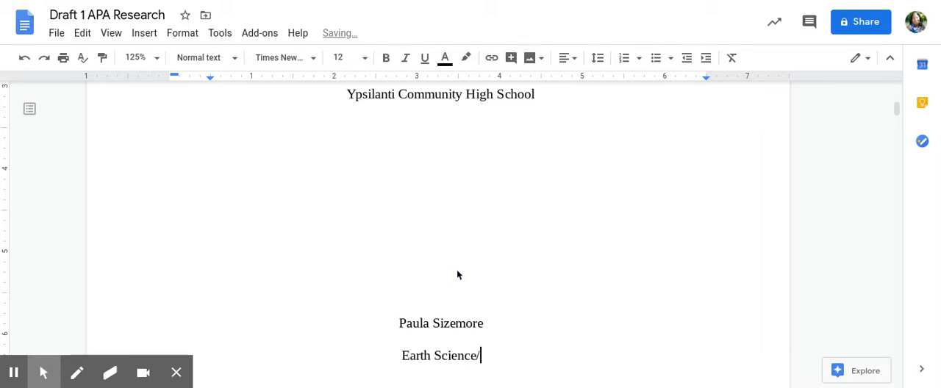
text(Anatomy j)
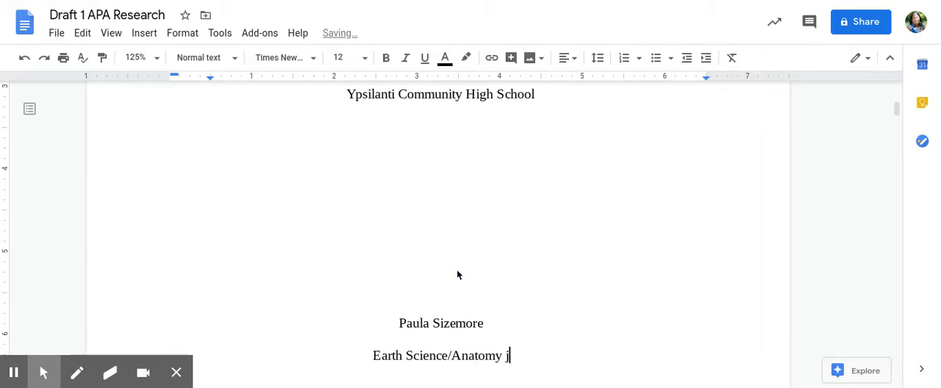
key(BackSpace)
key(Return)
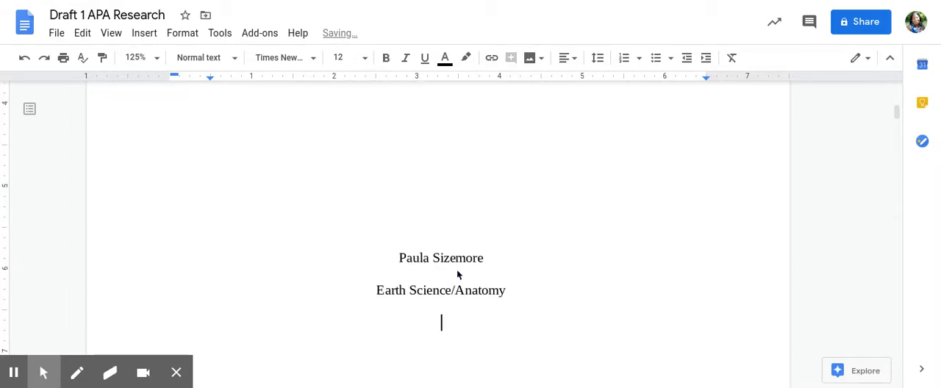
- Enter the teacher's title and full name below the course, with the date "May 13, 2020" on the following line
key(Return)
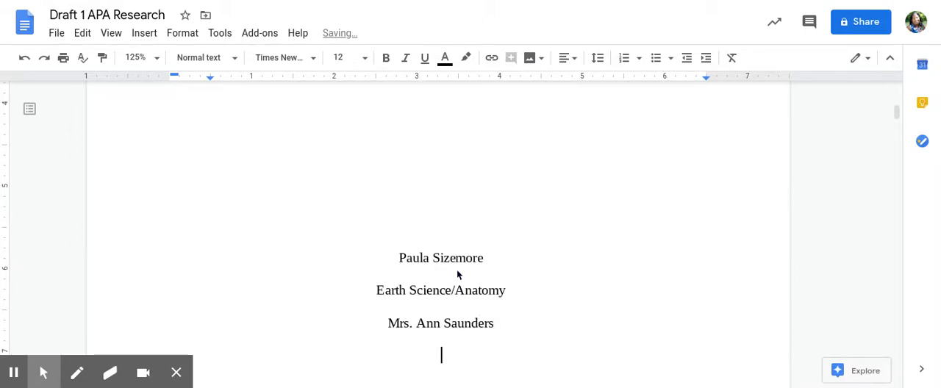
text(May )
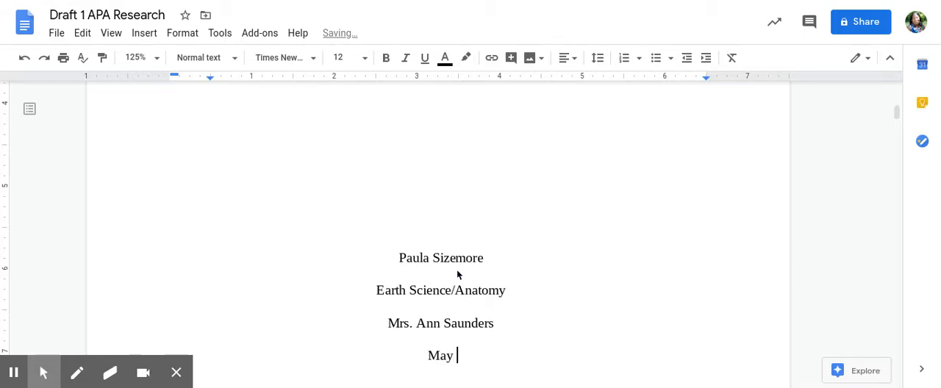
text(13, 2020)
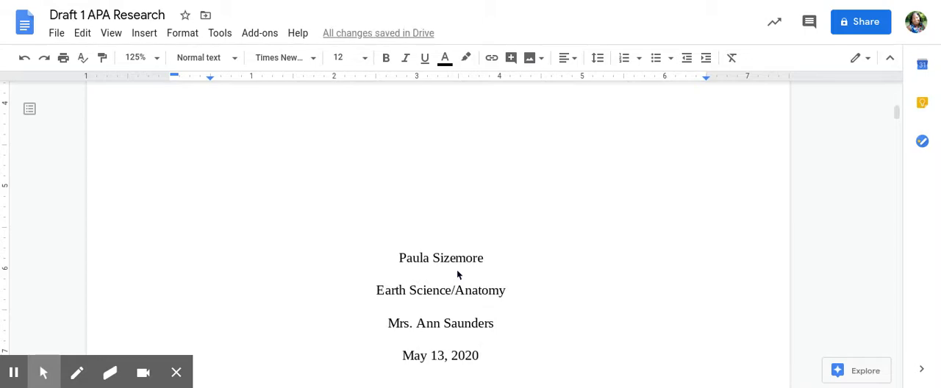
scroll(457, 275, down, 3)
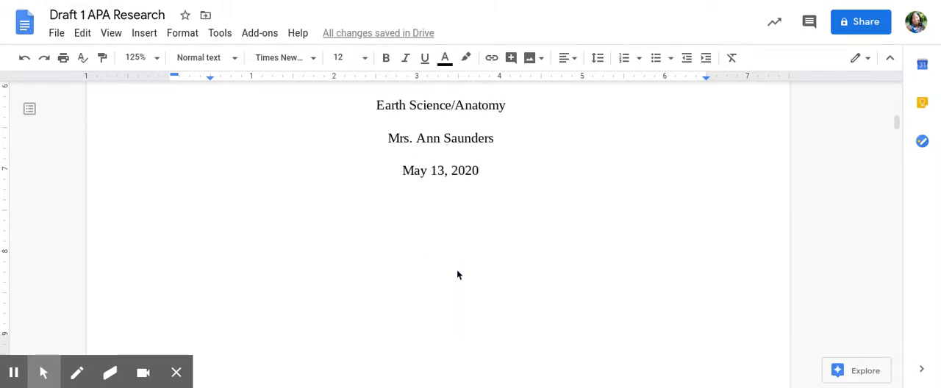
- Insert a page break after the date line on the title page to start a new page
scroll(457, 275, down, 2)
scroll(457, 275, up, 5)
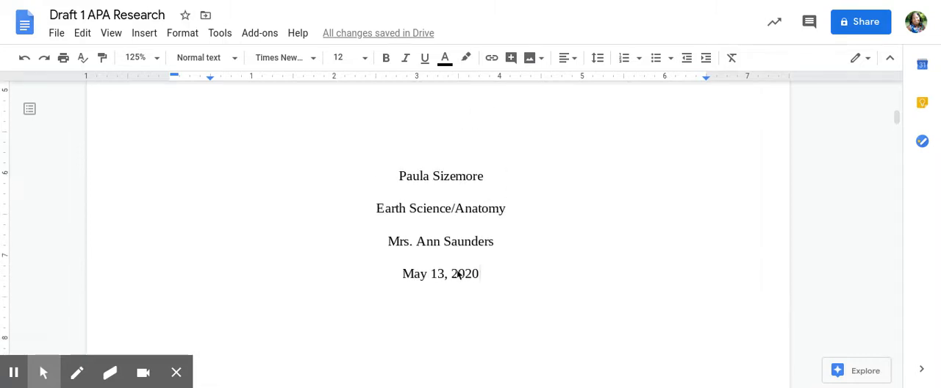
scroll(457, 274, up, 6)
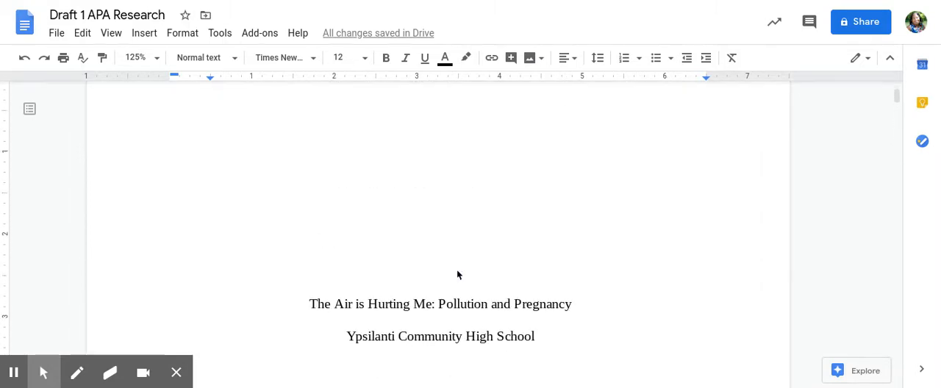
scroll(457, 275, down, 5)
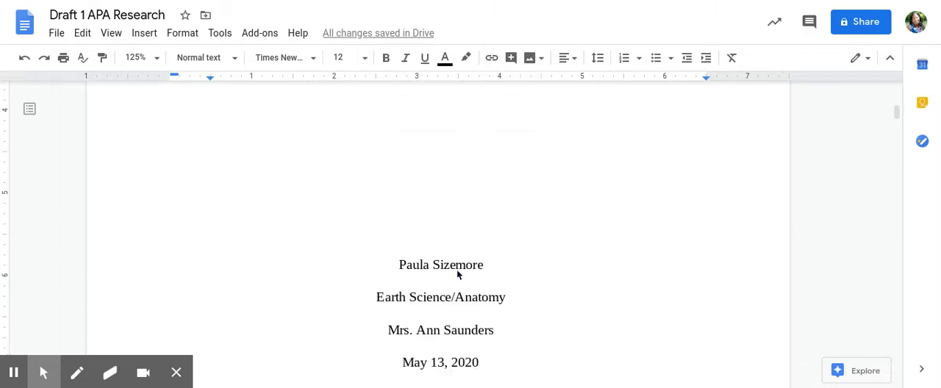
scroll(457, 275, down, 5)
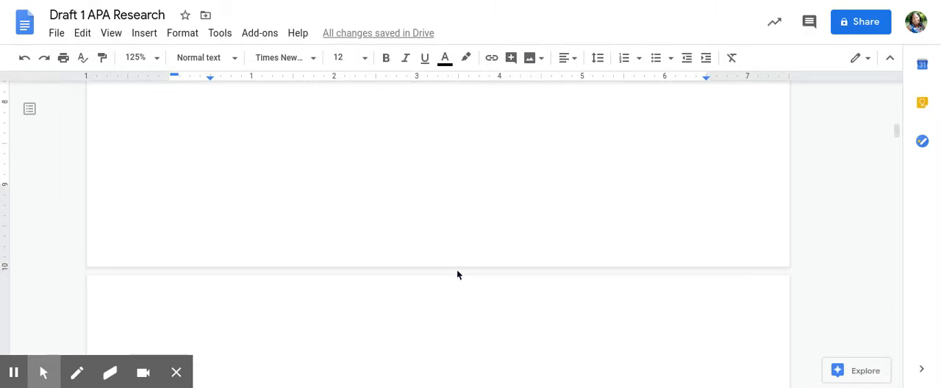
scroll(456, 275, up, 5)
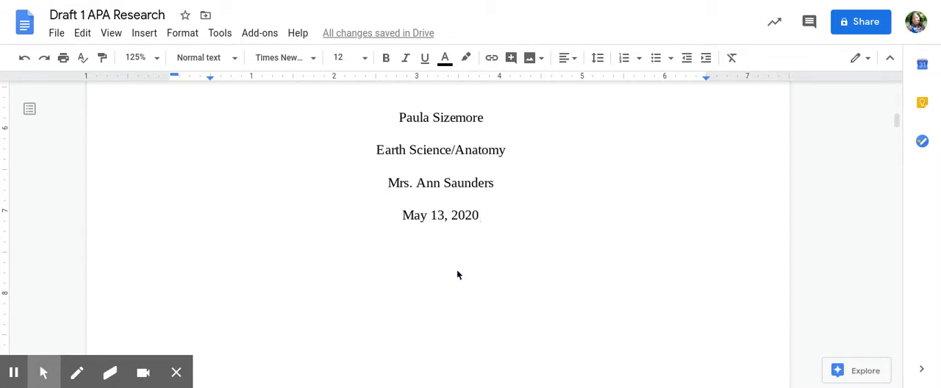
click(143, 35)
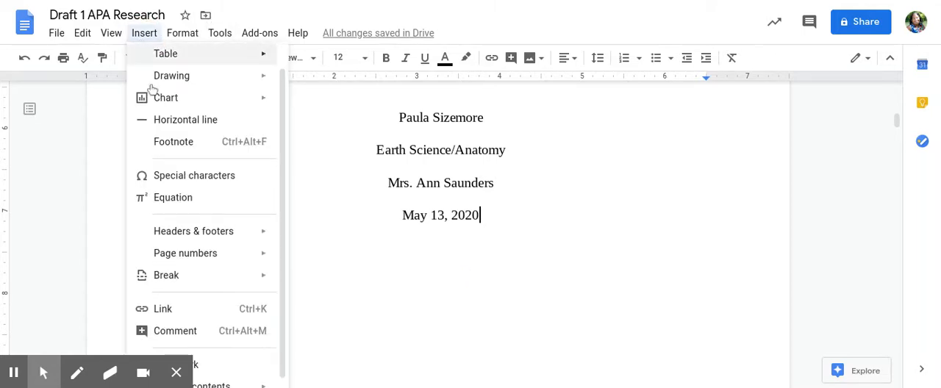
mouse_move(184, 236)
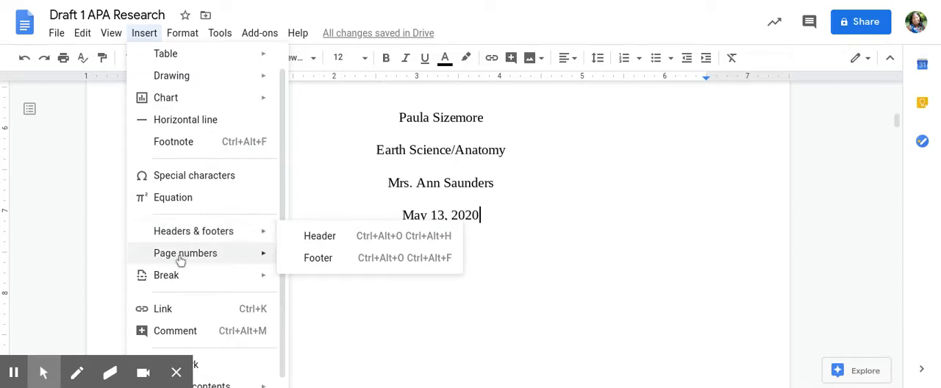
mouse_move(169, 278)
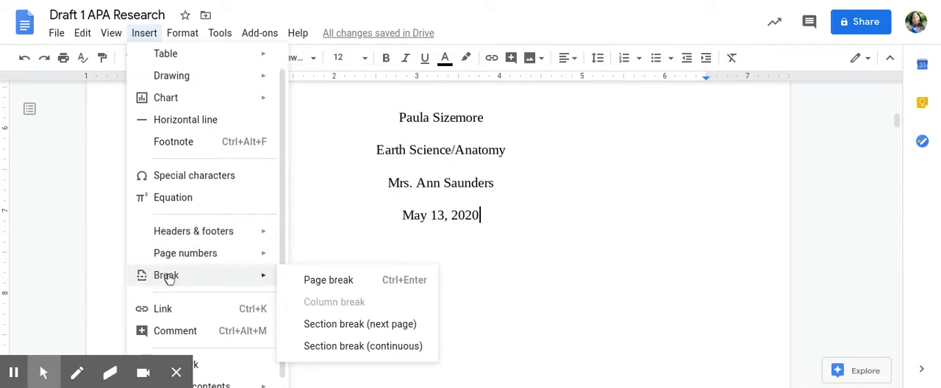
click(336, 283)
scroll(339, 284, up, 8)
scroll(337, 285, down, 5)
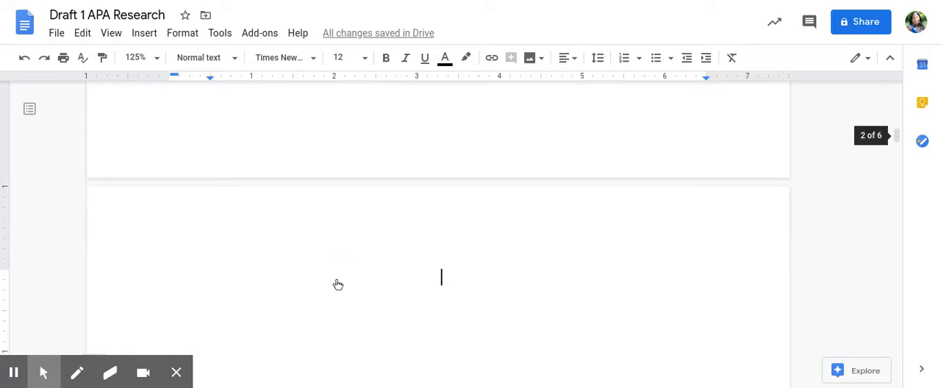
- Left-align the empty first line of the new second page
click(564, 59)
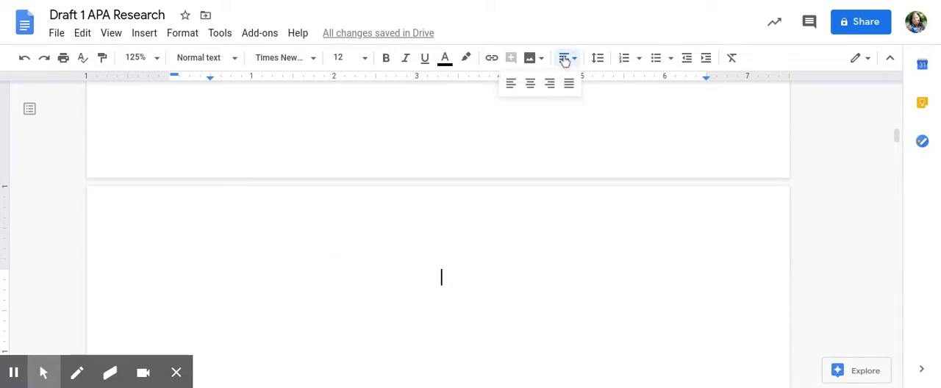
click(512, 84)
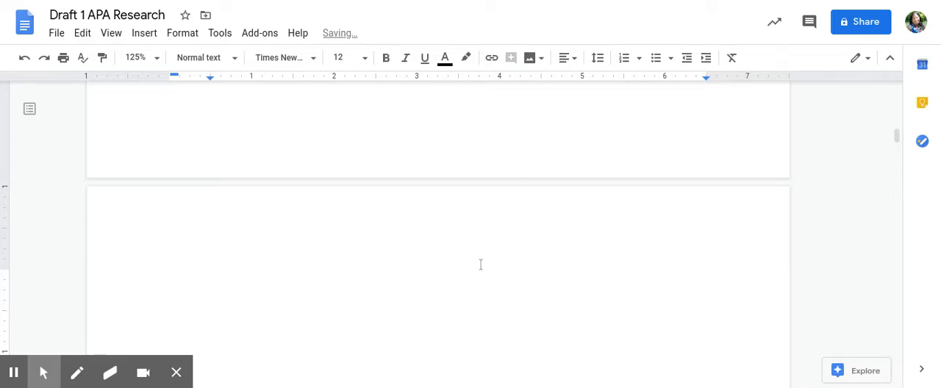
scroll(478, 266, up, 1)
scroll(478, 268, down, 9)
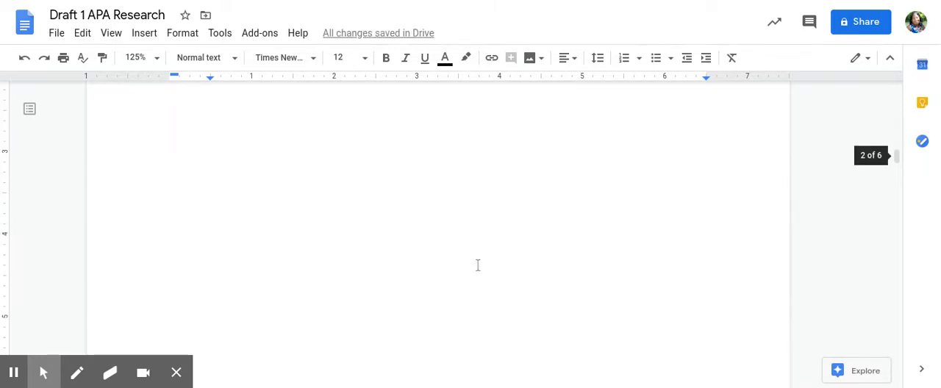
- Copy the entire running head table, including the page number cell, from the first page header
scroll(478, 272, up, 3)
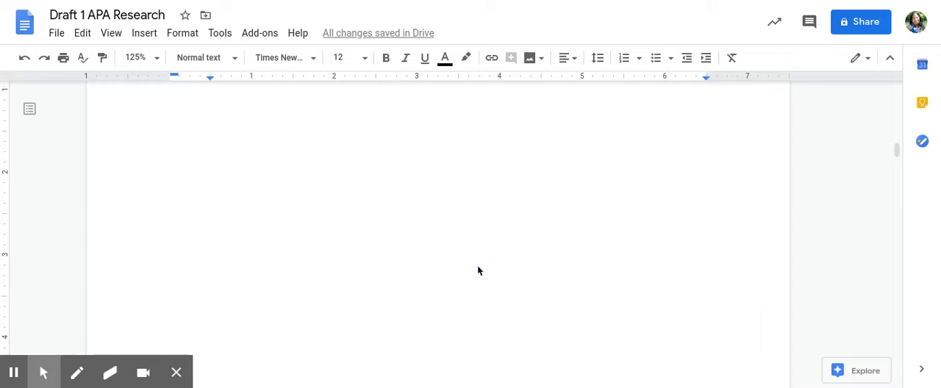
scroll(477, 271, up, 10)
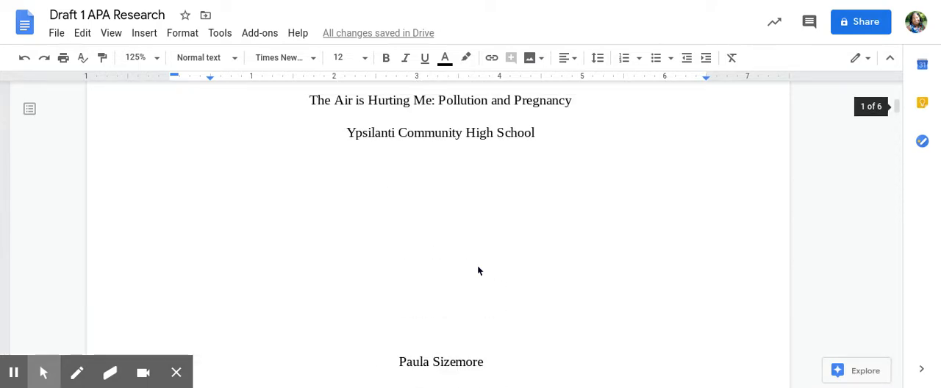
scroll(478, 271, up, 3)
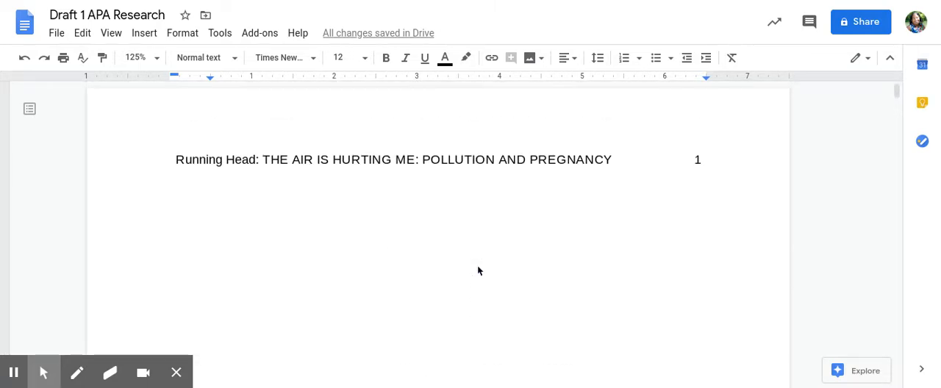
click(407, 154)
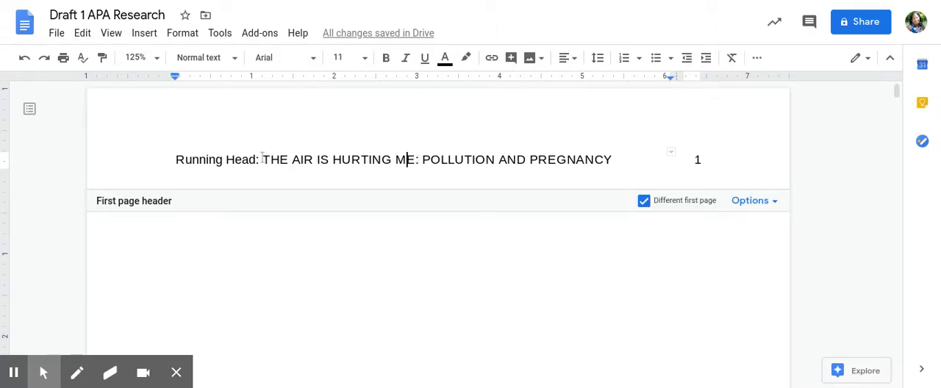
click(177, 159)
drag(176, 160, 721, 170)
key(ctrl+c)
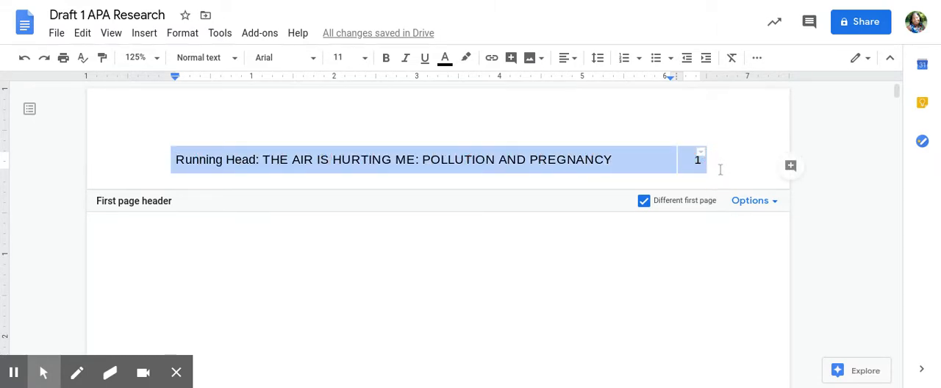
click(652, 245)
- Open the header on page 2 and paste the copied running head table into it
scroll(652, 244, down, 8)
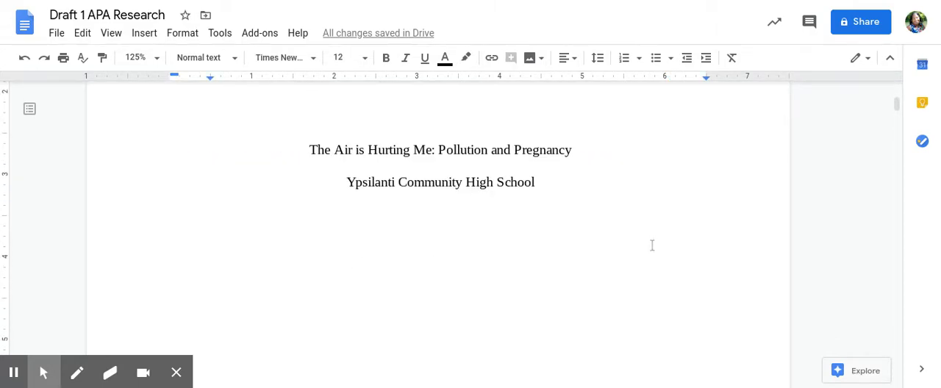
scroll(651, 250, down, 4)
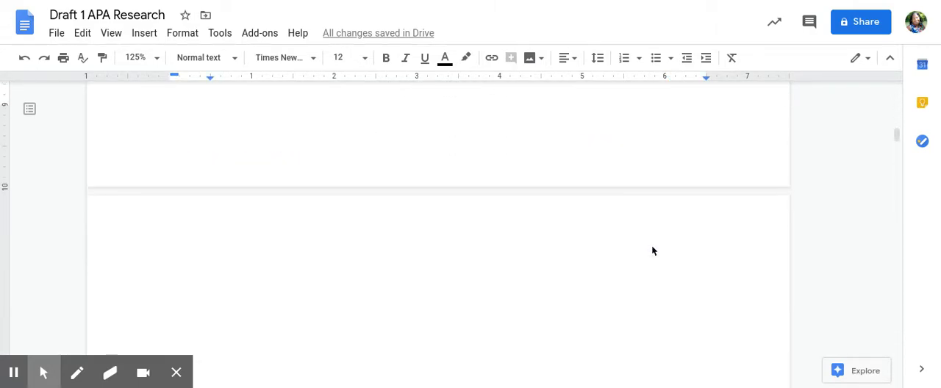
double_click(439, 207)
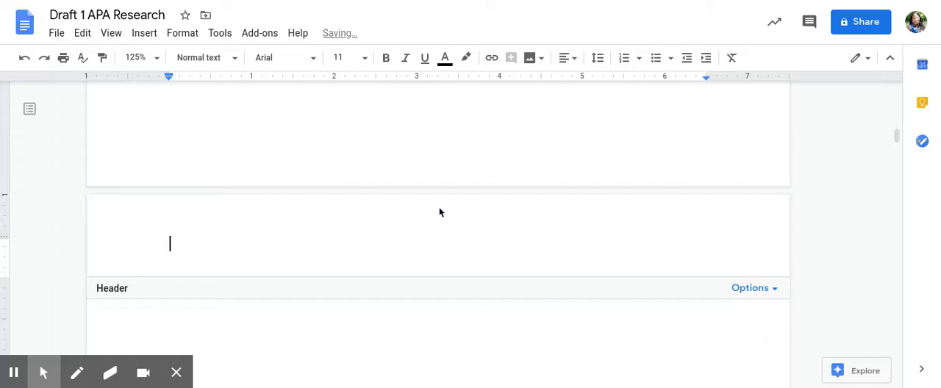
key(ctrl+v)
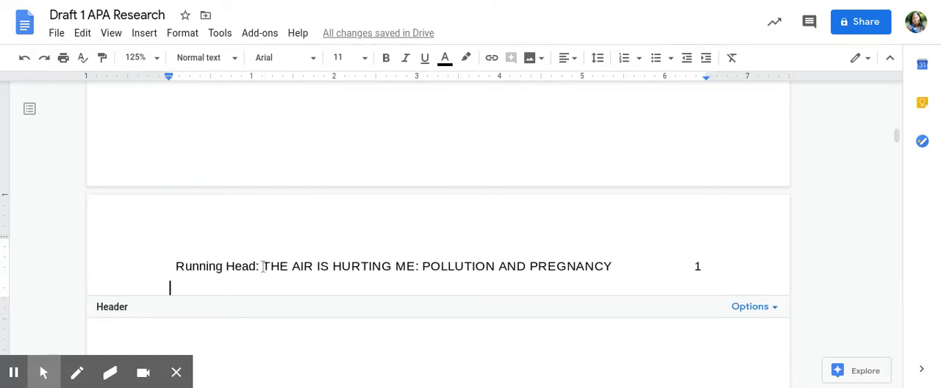
- Delete the words "Running Head:" from the page 2 header, keeping the capitalized title
drag(263, 266, 224, 264)
drag(183, 261, 149, 266)
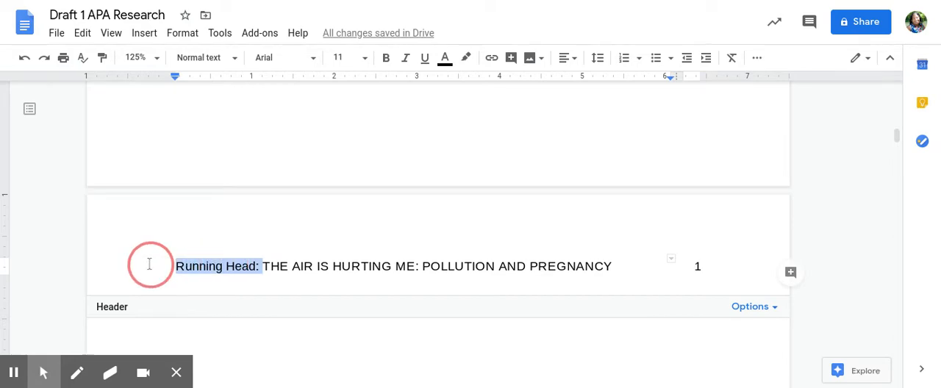
key(BackSpace)
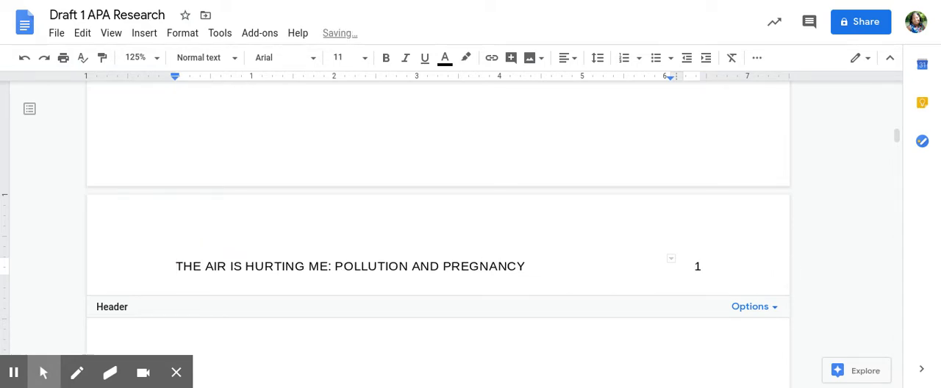
- Change the page number in the second page's header to 2
click(702, 266)
key(BackSpace)
text(2)
- Shorten the page 2 header title to "THE AIR IS HURTING ME" by deleting the colon and the subtitle
click(335, 266)
drag(336, 267, 379, 272)
click(389, 259)
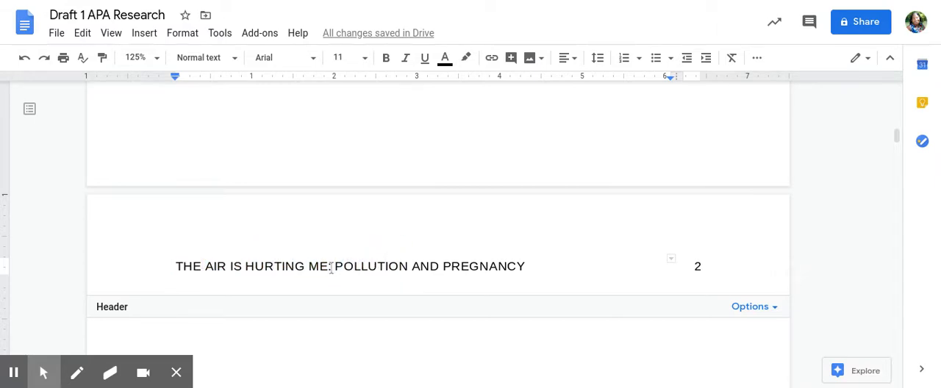
click(331, 266)
drag(331, 266, 542, 270)
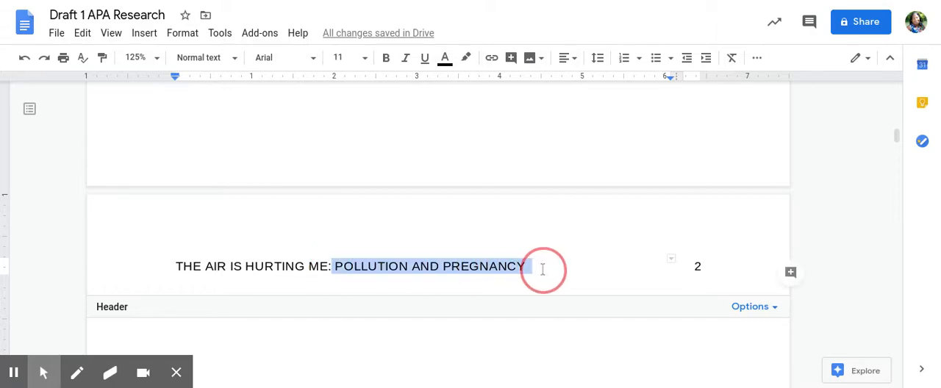
key(BackSpace)
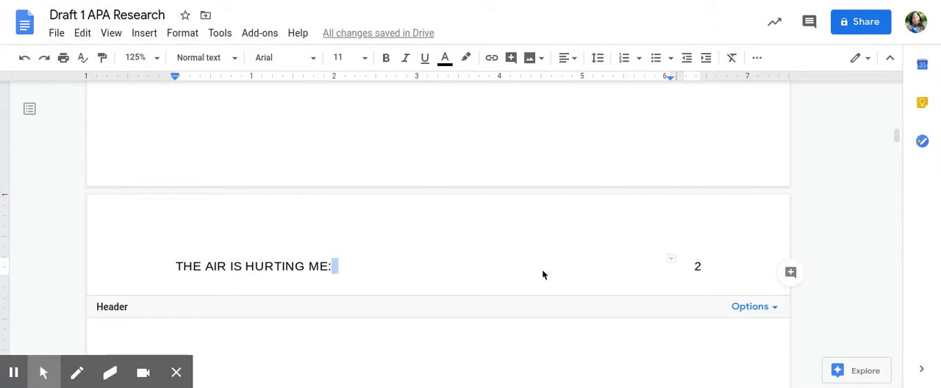
click(327, 266)
key(BackSpace)
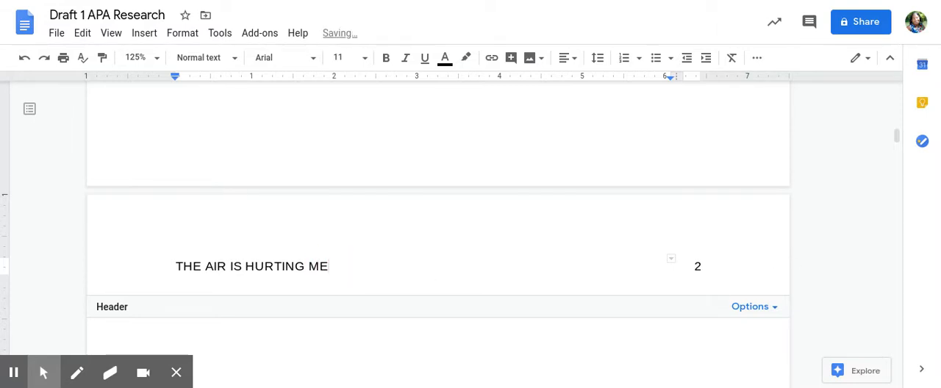
key(Up)
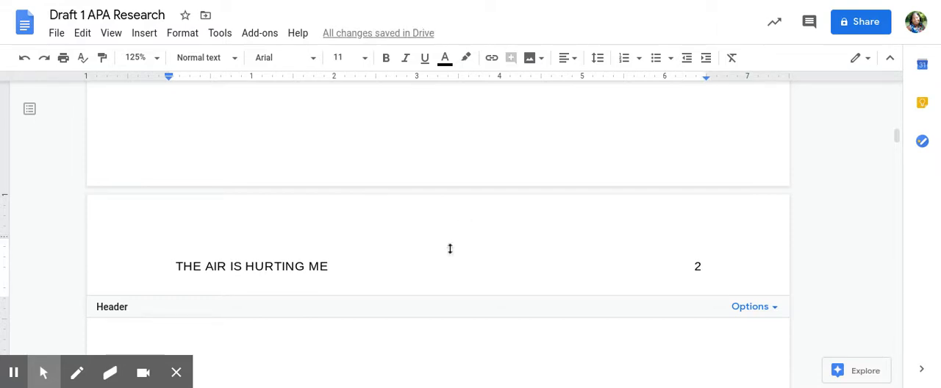
- Apply the header format with 0.5-inch header and footer margins and a different first page
scroll(450, 248, down, 1)
scroll(450, 249, down, 1)
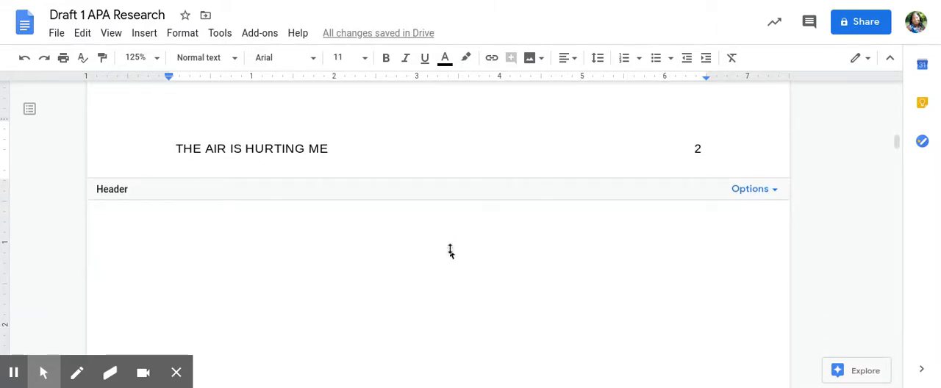
scroll(450, 249, down, 2)
scroll(450, 250, up, 3)
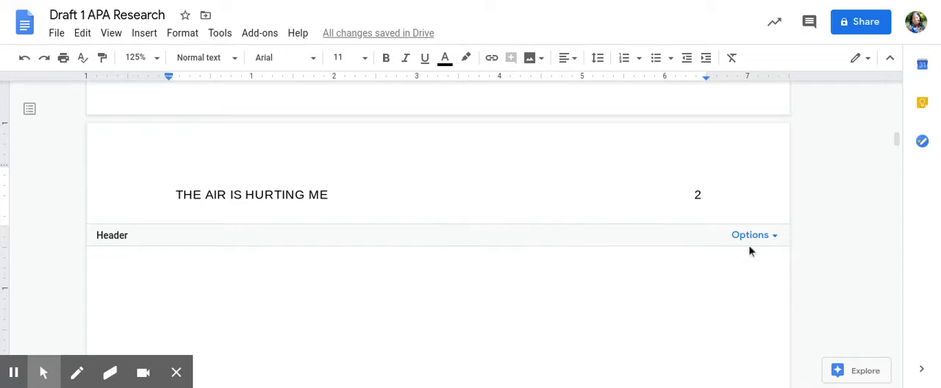
click(757, 238)
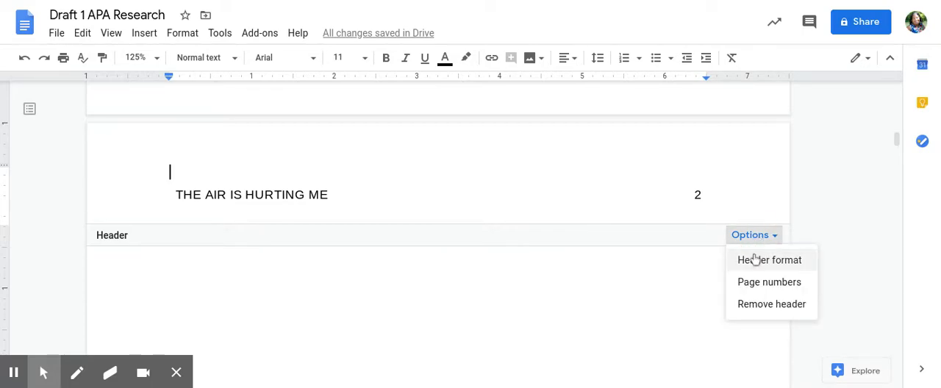
click(756, 259)
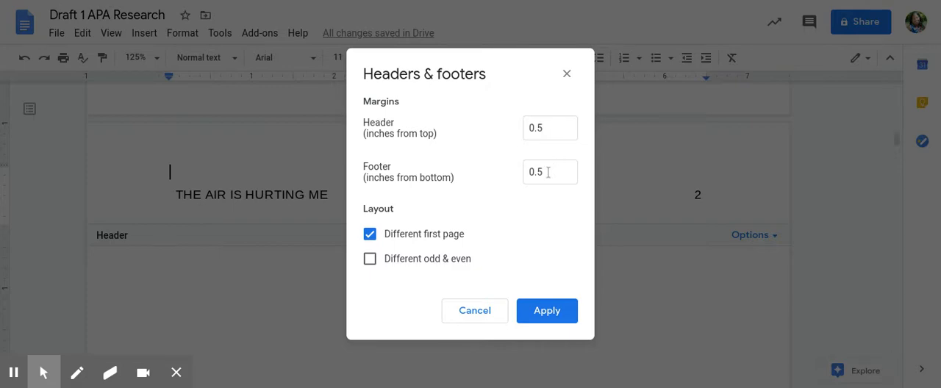
click(541, 312)
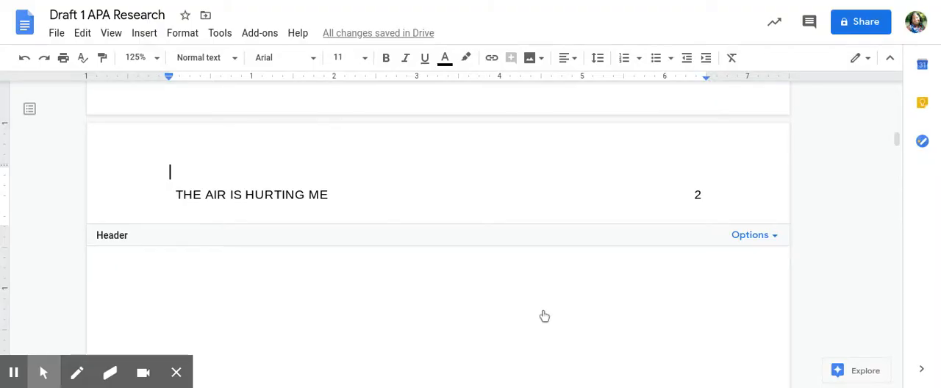
scroll(475, 203, down, 5)
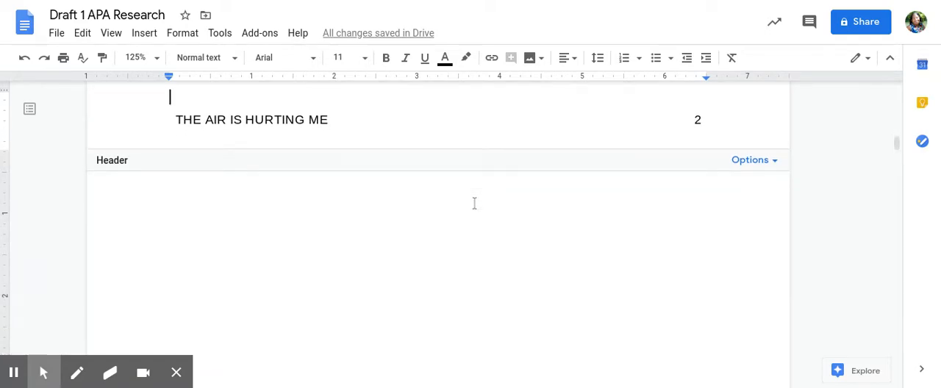
scroll(474, 204, up, 10)
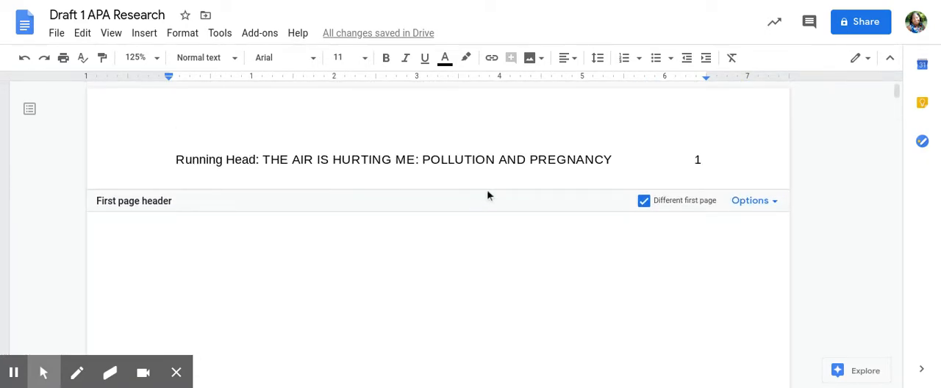
- Left-align the empty first body line on page 2, below the shortened-title header
scroll(486, 191, down, 3)
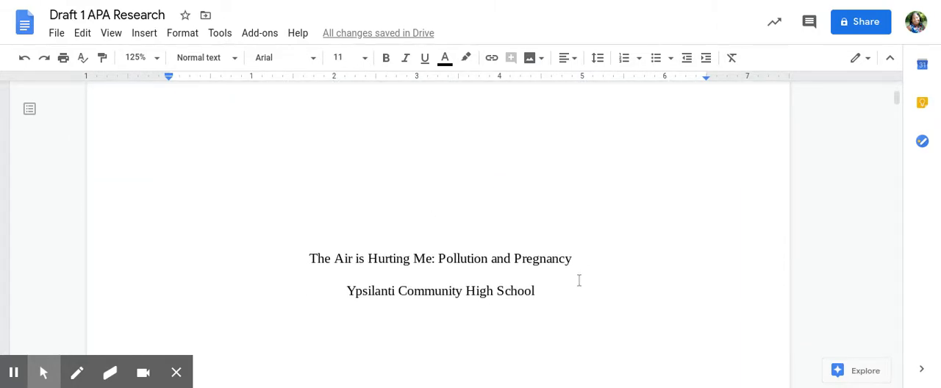
scroll(575, 284, down, 4)
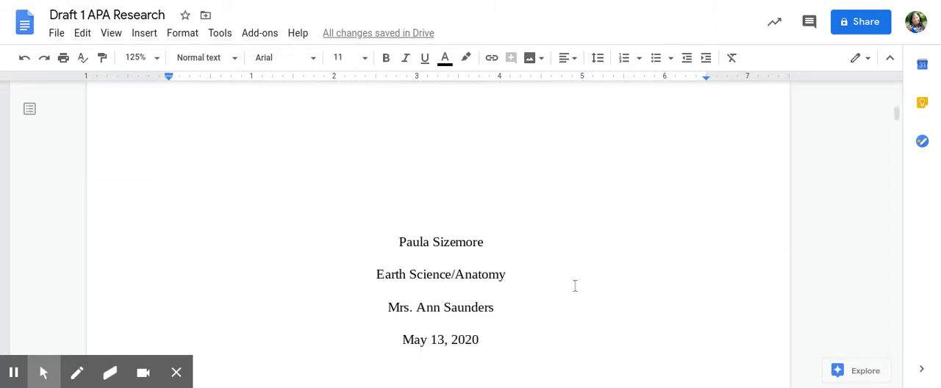
scroll(576, 292, down, 5)
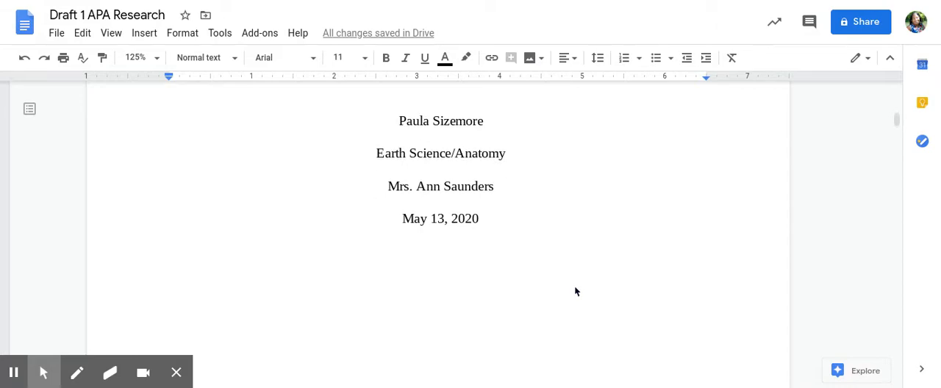
scroll(576, 291, down, 1)
scroll(575, 292, up, 2)
scroll(576, 292, down, 2)
scroll(575, 292, down, 4)
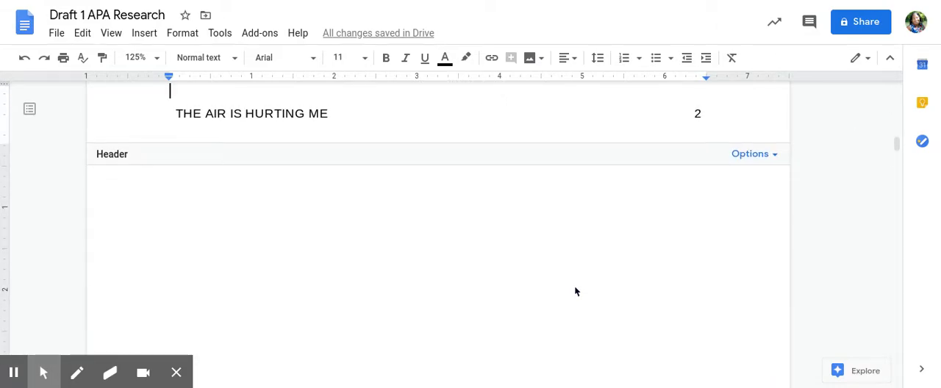
click(170, 199)
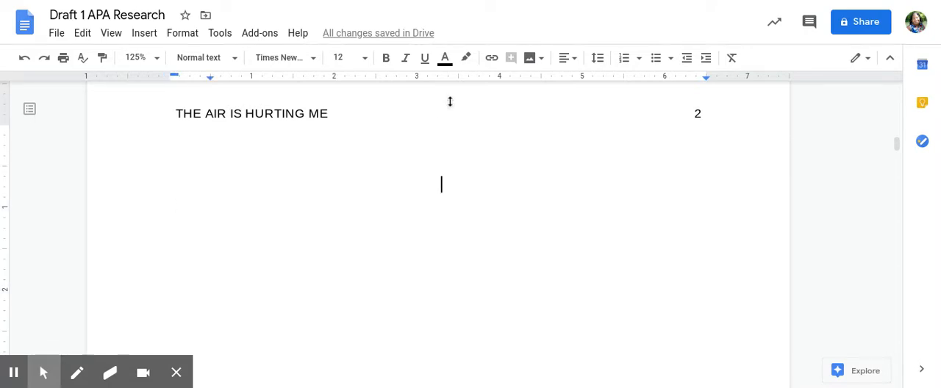
click(565, 59)
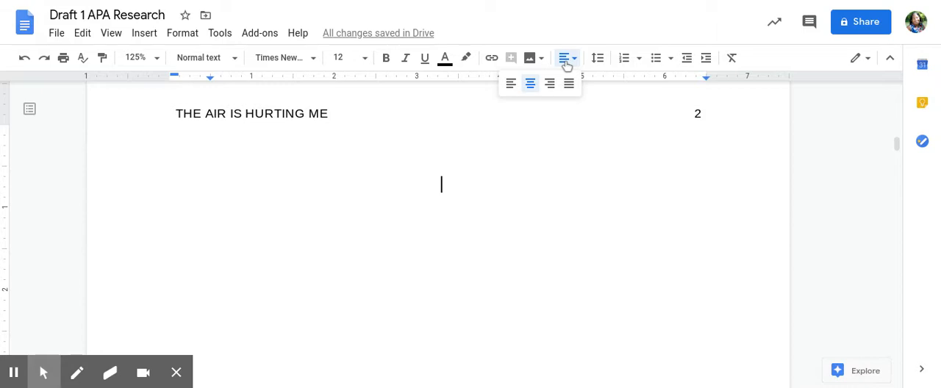
click(511, 84)
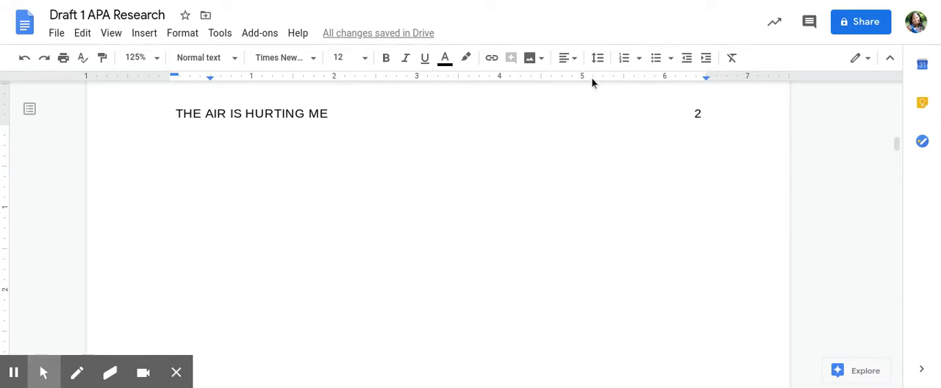
- Apply custom spacing to the page 2 body, with line spacing 2 and 0 pt before and after the paragraph
click(598, 59)
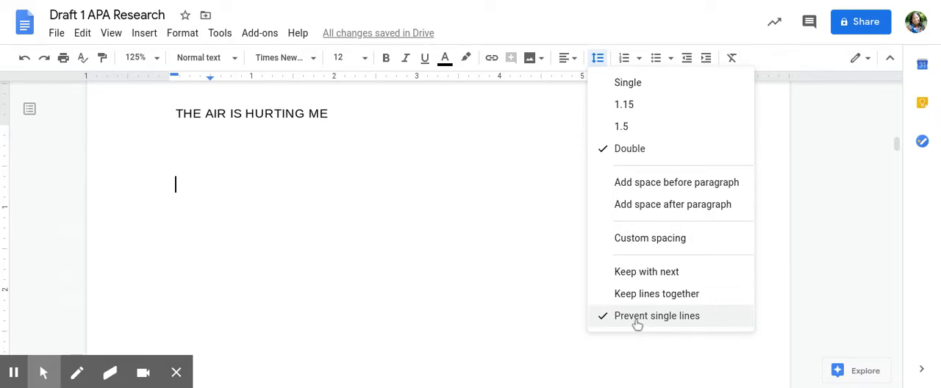
click(441, 219)
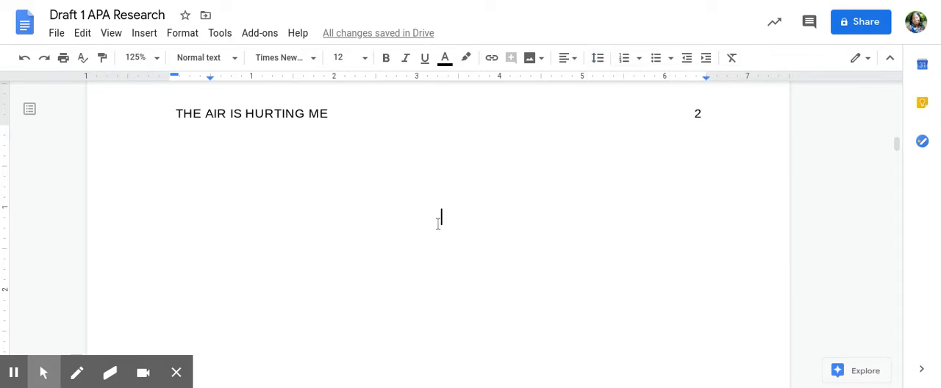
click(598, 59)
click(632, 241)
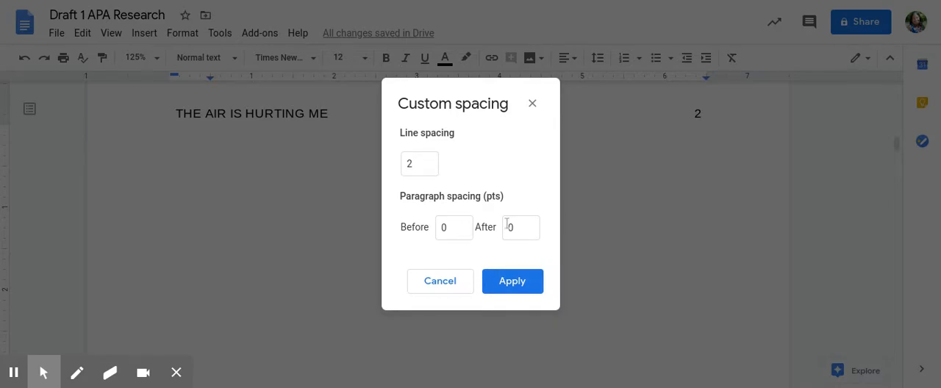
click(527, 286)
- Begin an indented paragraph on page 2's first body line with "What do asthma, bronchitis, low birth weight, and autism have in common?"
click(214, 169)
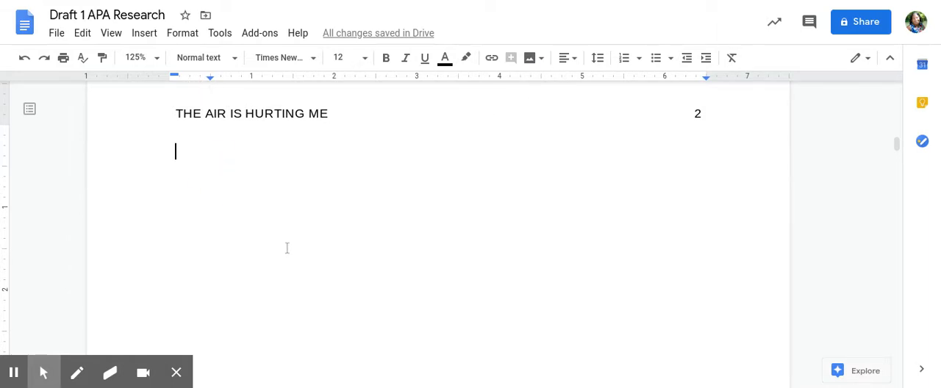
key(Tab)
text(What do)
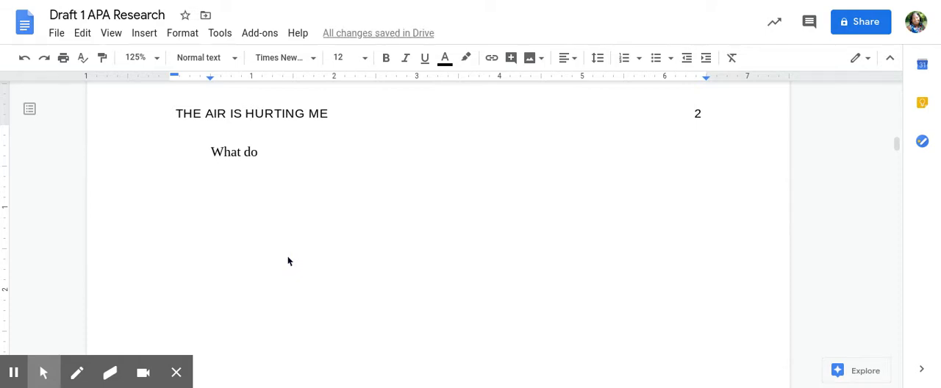
text( asthma)
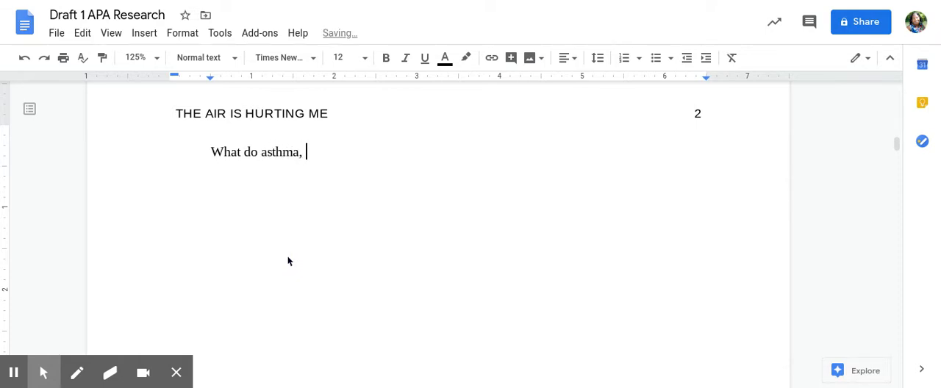
text(, bronchitis)
key(BackSpace)
key(BackSpace)
text(us,)
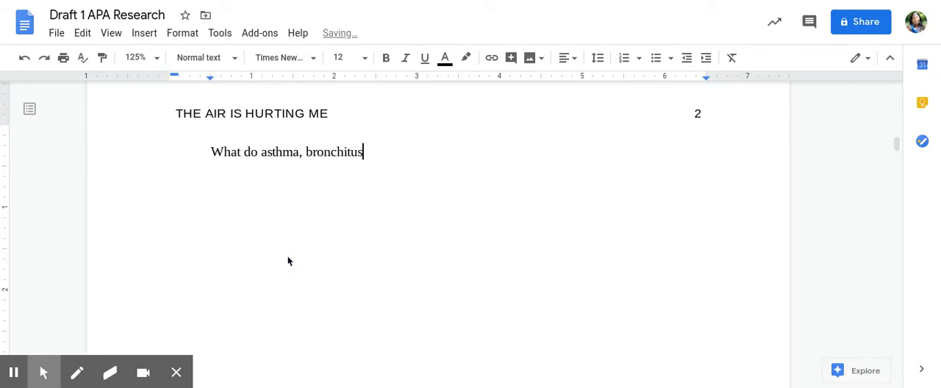
key(BackSpace)
key(BackSpace)
key(BackSpace)
key(BackSpace)
text(is, low bir)
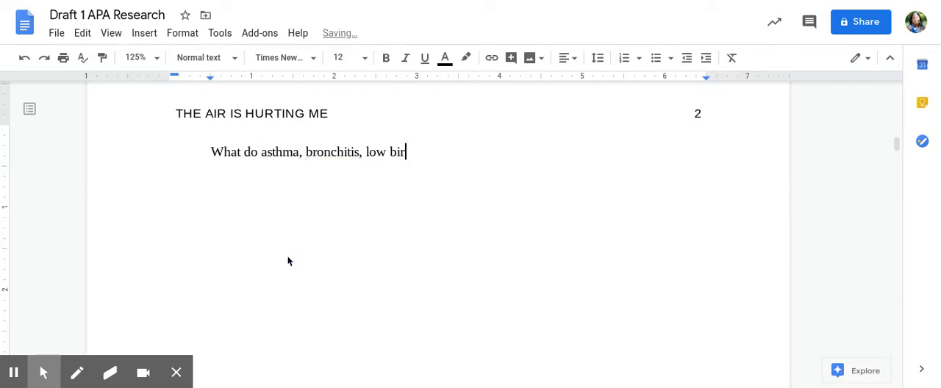
text(th weight, and )
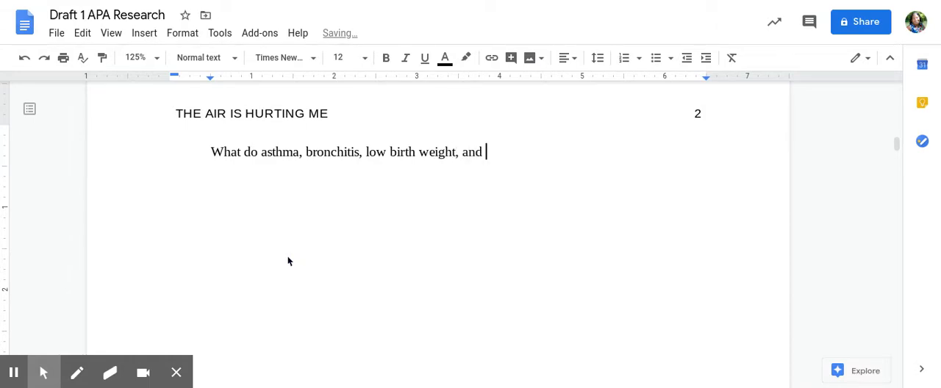
text(aut)
text(ism have in )
text(common? Thes)
text(e are all )
text(problems t)
text(hat )
text(are caused )
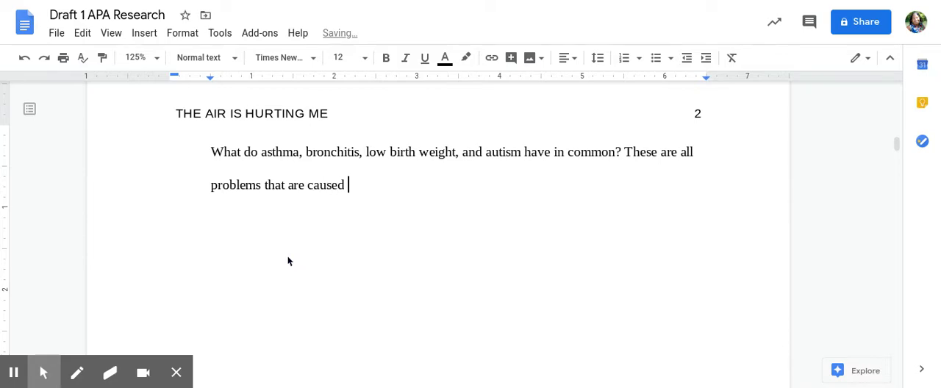
text(during pregnan)
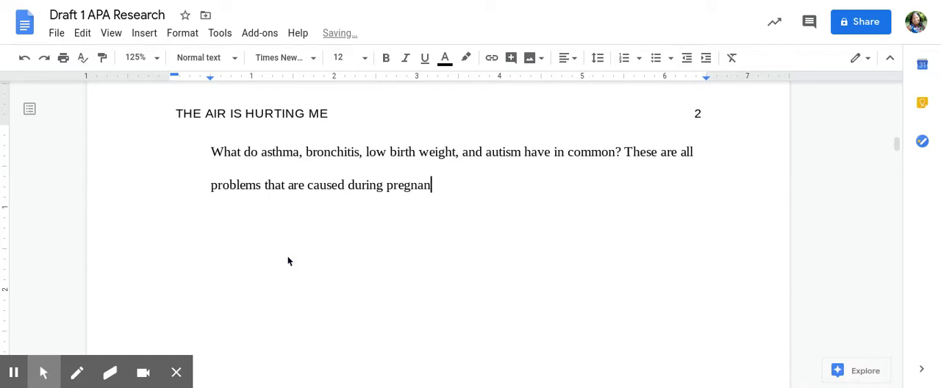
text(cy and affects the)
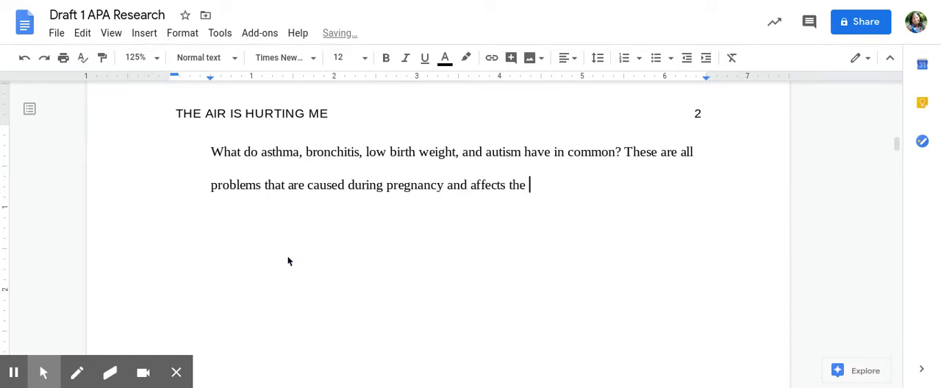
text( g)
- Complete the paragraph's second sentence as "These are all problems that are caused during pregnancy and affects the growing baby."
key(BackSpace)
text(growing baby.)
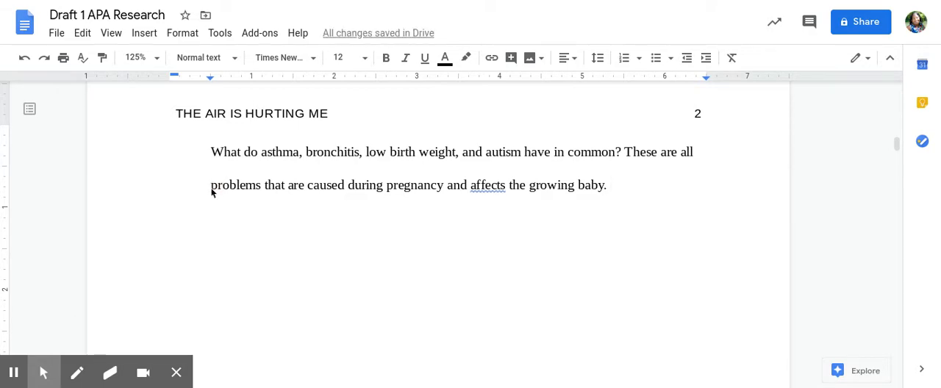
- Update the Normal text paragraph style to match the formatting of the new body paragraph
click(211, 188)
key(BackSpace)
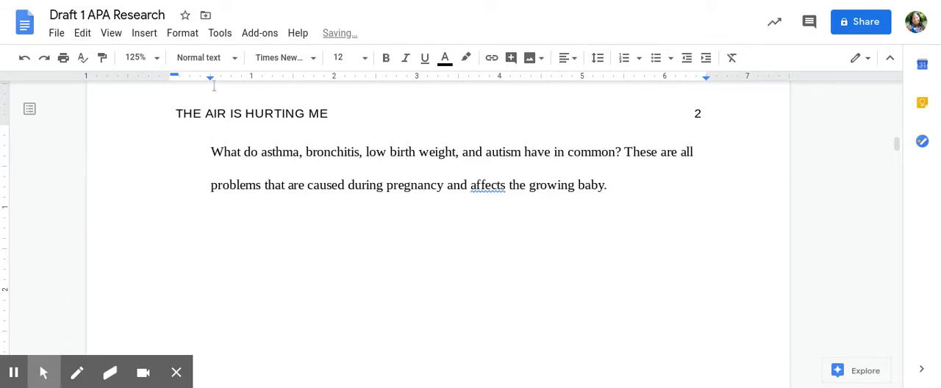
drag(212, 153, 261, 186)
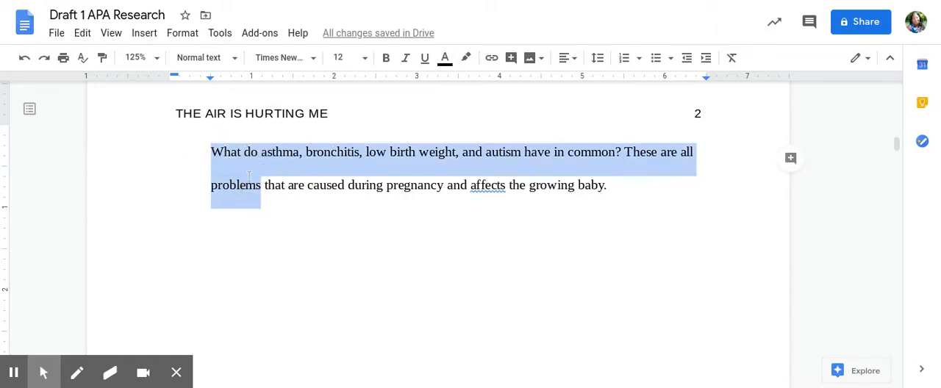
click(183, 34)
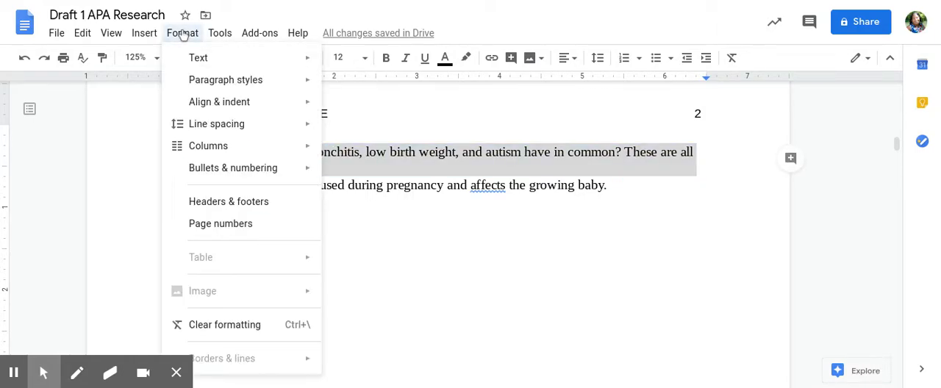
mouse_move(198, 85)
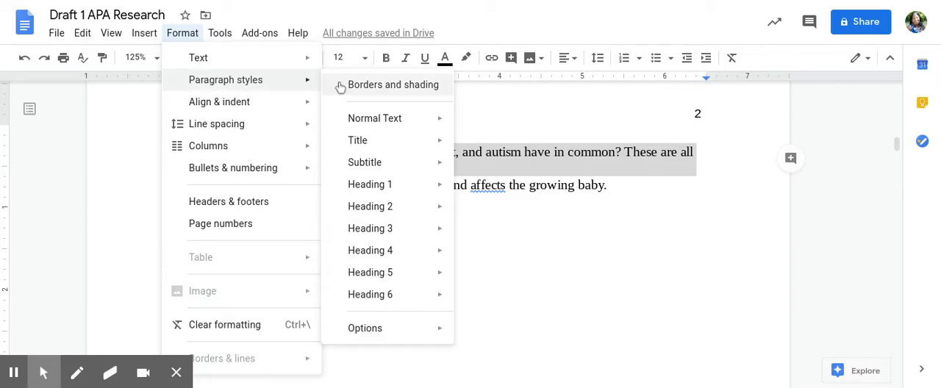
mouse_move(360, 123)
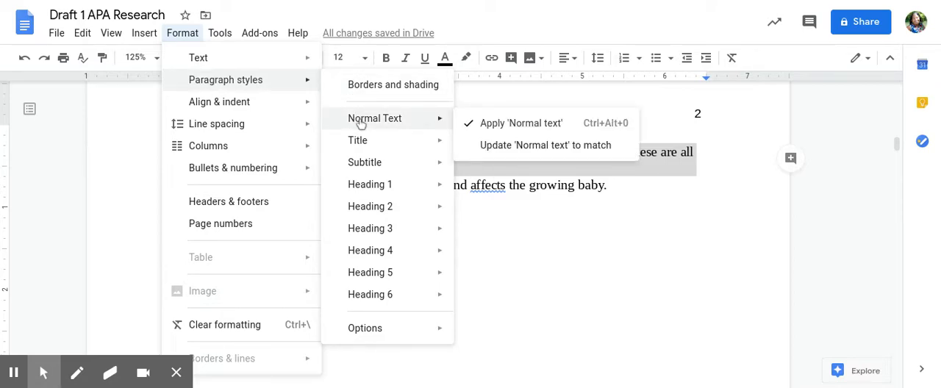
click(481, 145)
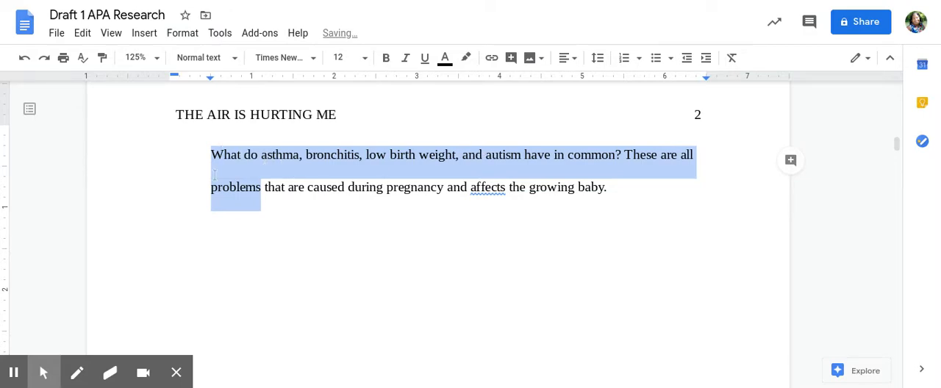
- Set the page 2 paragraph's indentation to 0.05 inches on the left with no special indent
click(211, 187)
key(BackSpace)
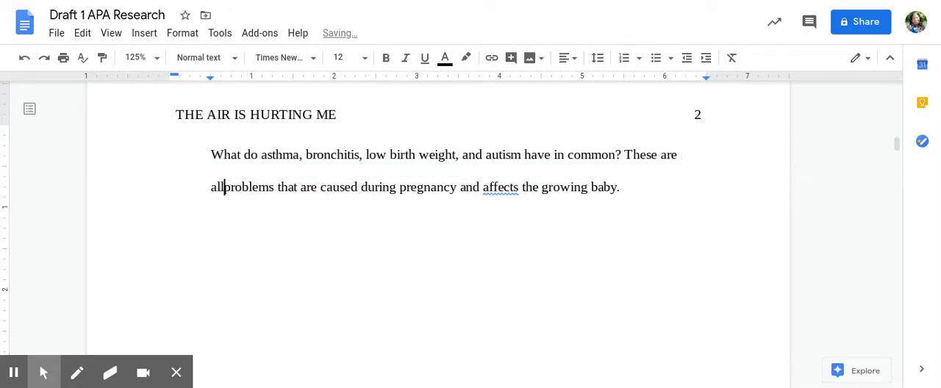
drag(211, 154, 255, 191)
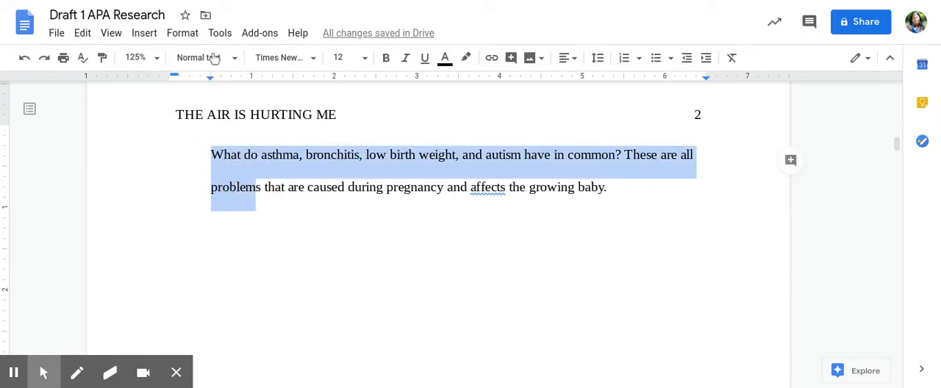
click(156, 35)
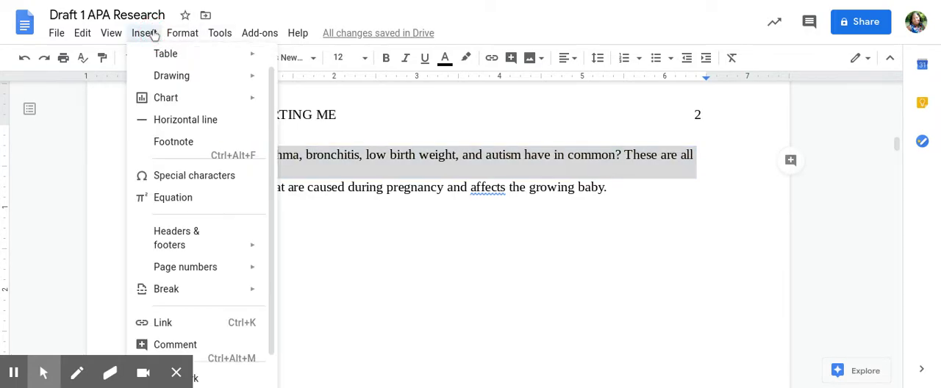
mouse_move(167, 64)
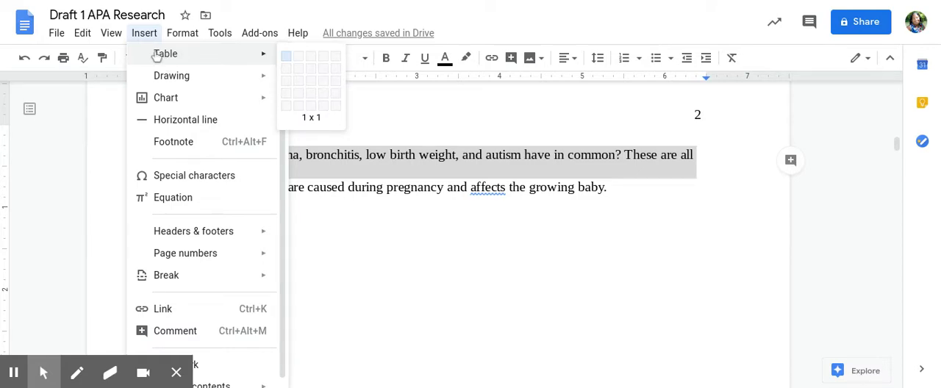
mouse_move(186, 43)
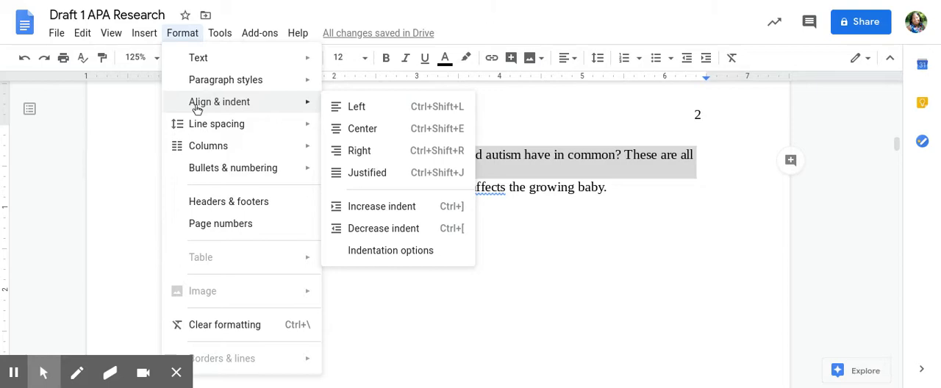
click(373, 259)
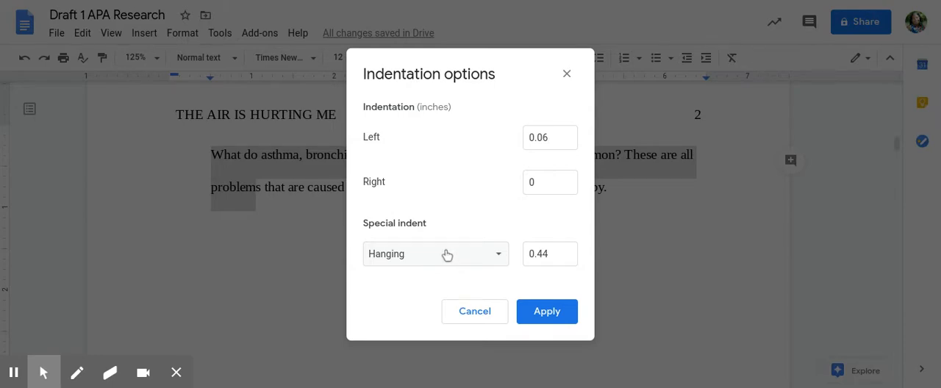
click(451, 255)
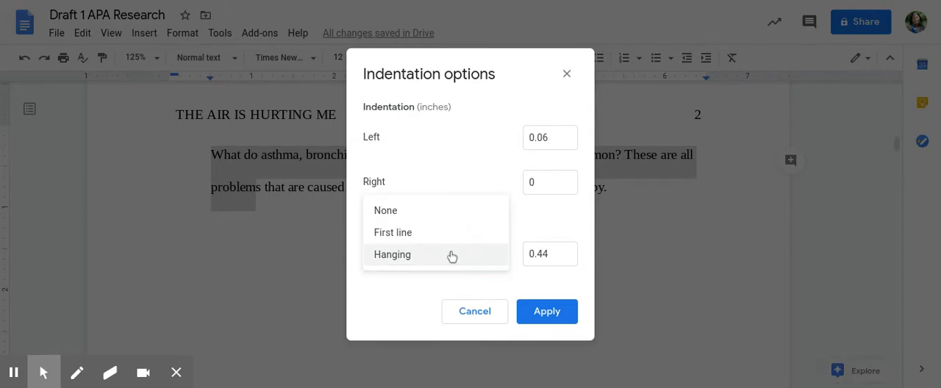
click(384, 213)
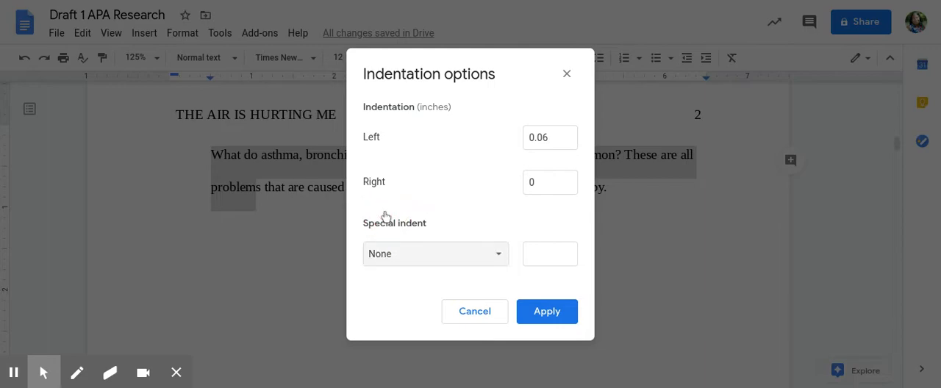
click(566, 133)
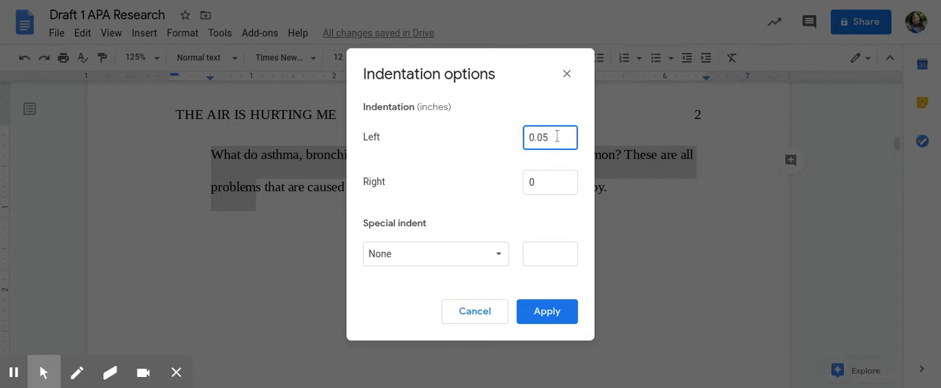
click(548, 313)
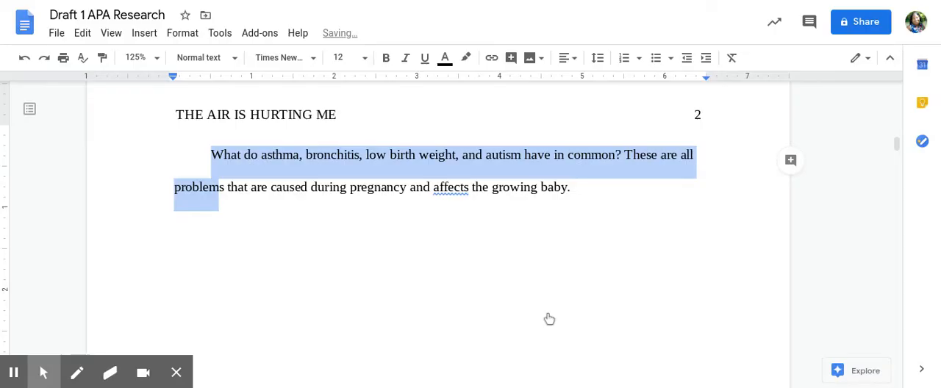
- Correct "affects" to "affect" in the paragraph's second sentence using the suggested grammar fix
click(574, 187)
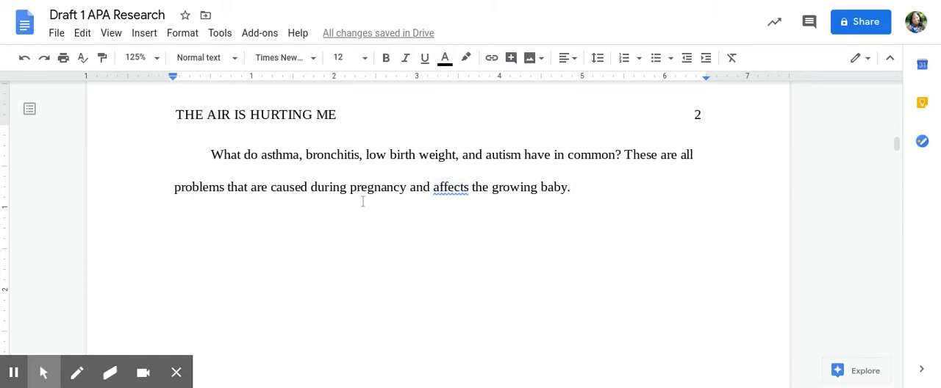
click(434, 187)
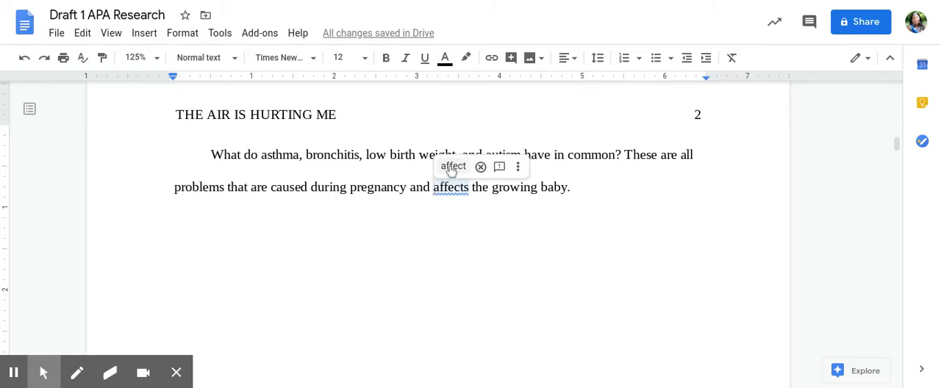
click(452, 167)
- Begin a third sentence at the end of the paragraph with "How can these dieseases"
click(588, 183)
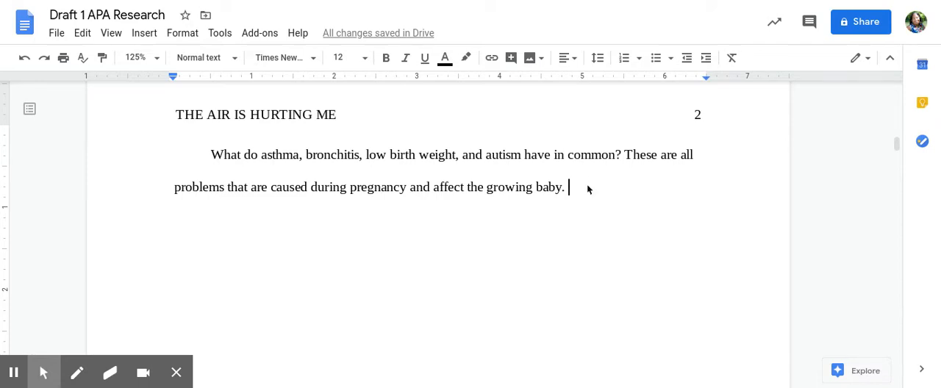
text(How is)
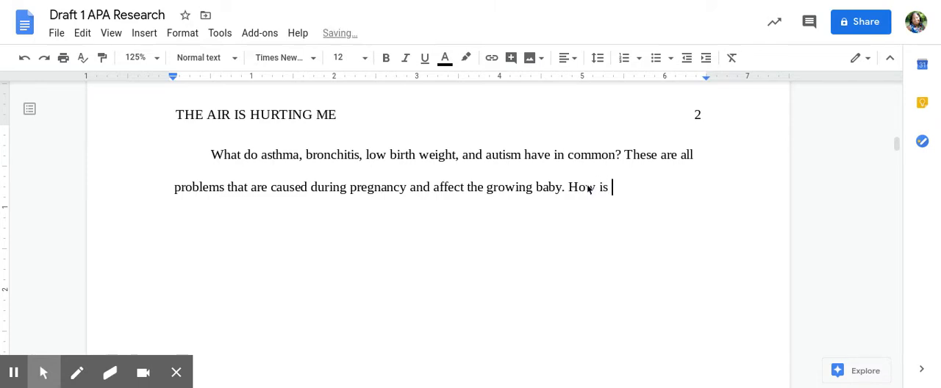
key(BackSpace)
key(BackSpace)
text(can these)
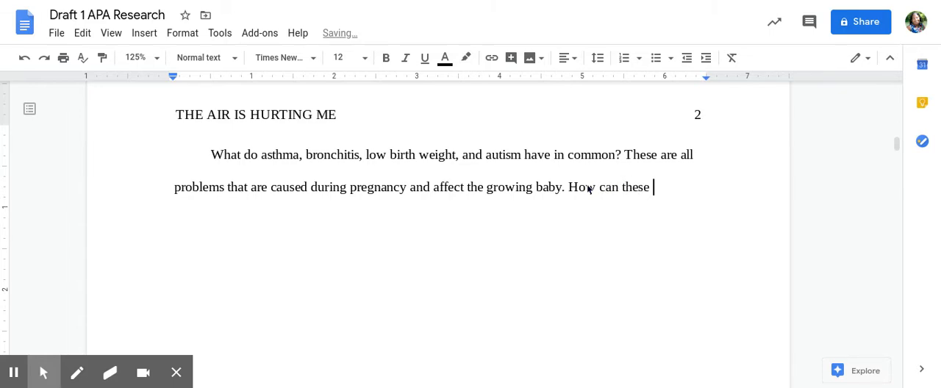
text( diese)
key(BackSpace)
key(BackSpace)
key(BackSpace)
text(es)
key(BackSpace)
key(BackSpace)
key(BackSpace)
text(esiease)
key(BackSpace)
key(BackSpace)
key(BackSpace)
key(BackSpace)
key(BackSpace)
key(BackSpace)
key(BackSpace)
text(ieseases )
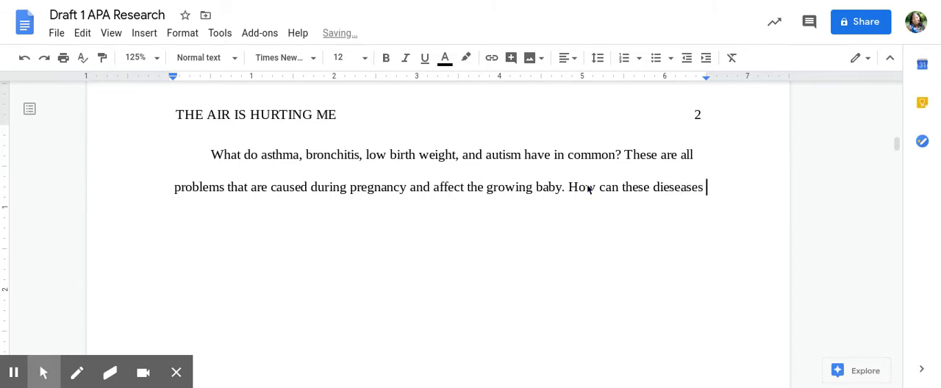
text(cause prb)
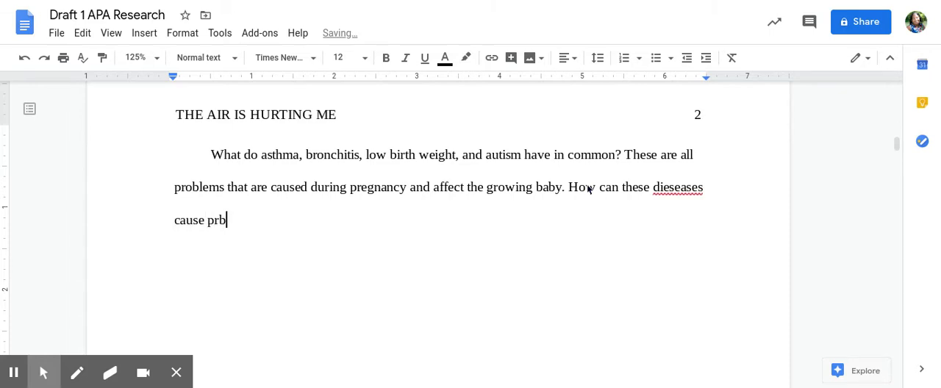
- Complete the question with "cause problems for a baby that is not born yet?" and correct "dieseases" to "diseases"
key(BackSpace)
text(oblems fo)
text(r t)
text(a baby that is not)
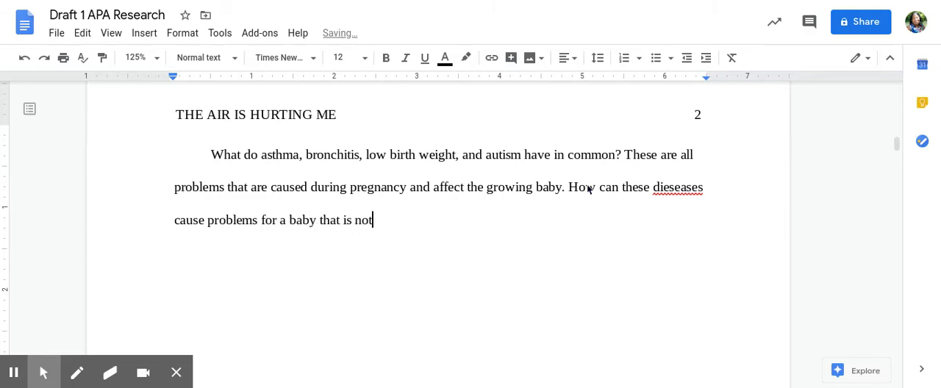
text( born yet?)
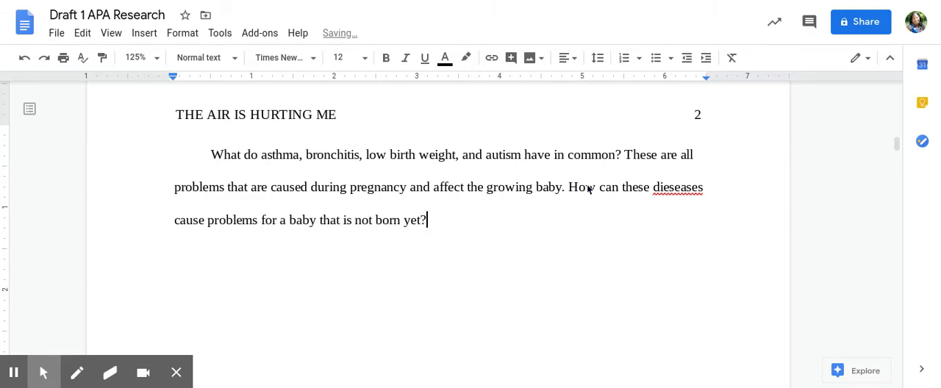
click(692, 188)
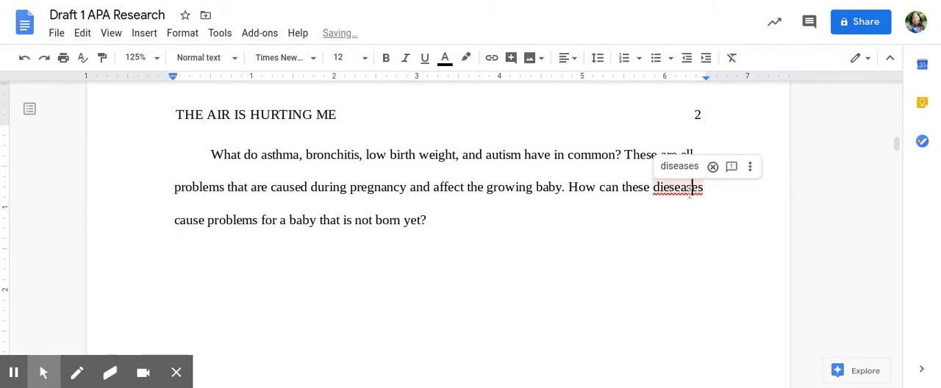
click(681, 168)
- Start a second indented paragraph with "Research over the last 25 years has proven the connection between our environment and our health."
click(464, 228)
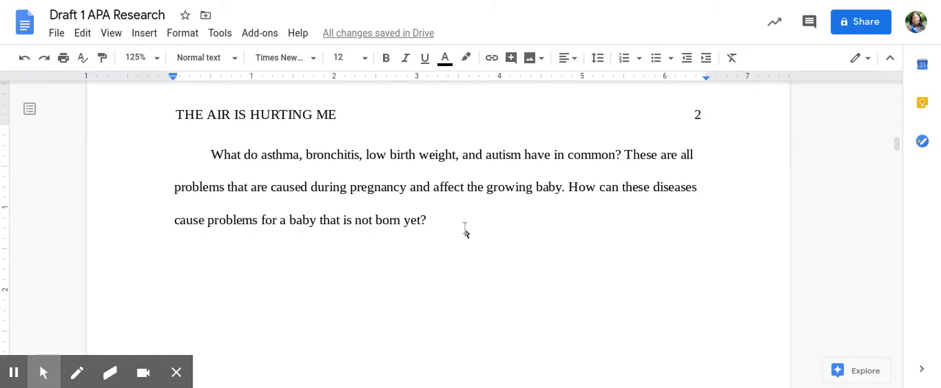
key(Return)
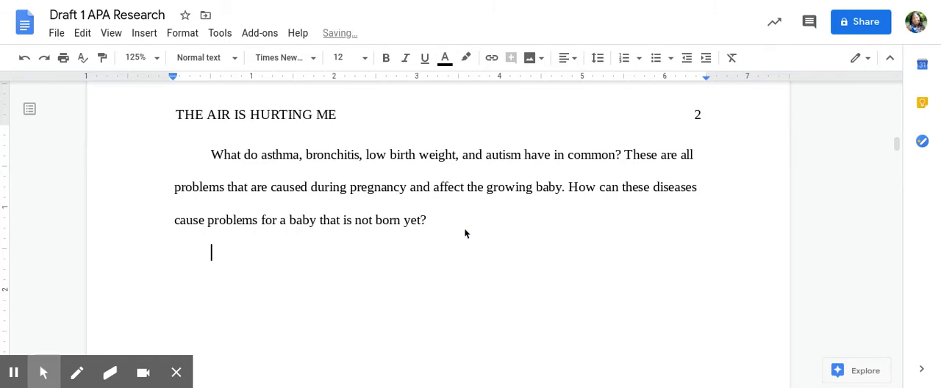
text(Res)
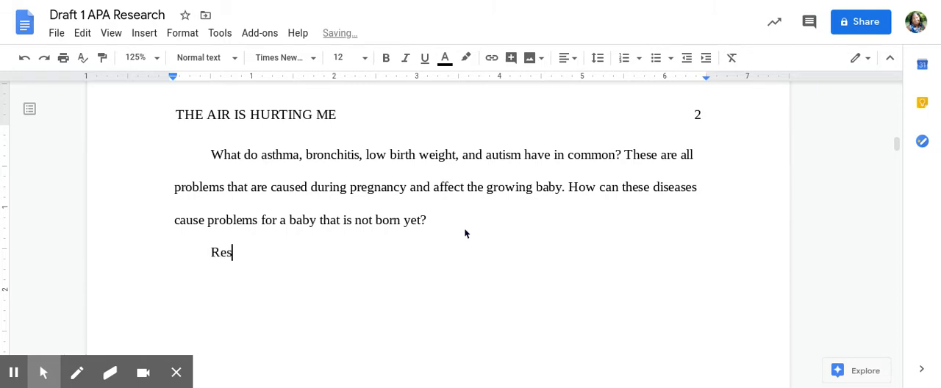
text(earch over the )
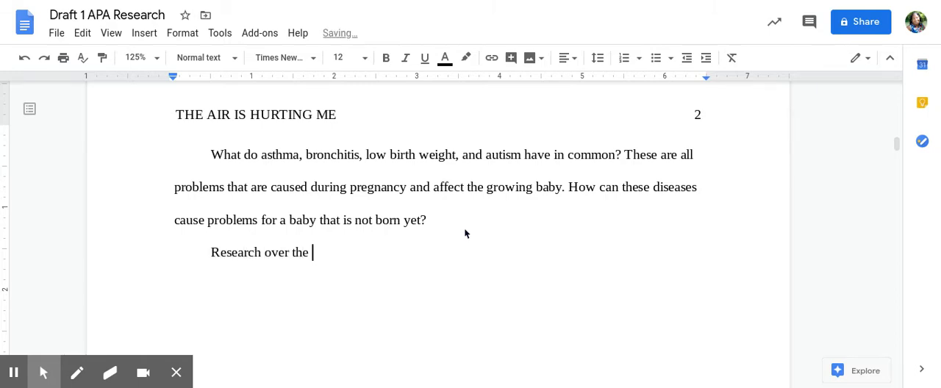
text(last 25 years )
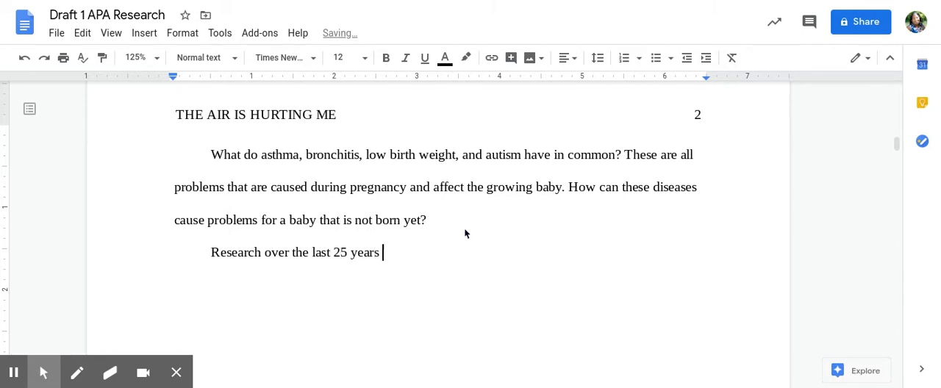
text(has proven the co)
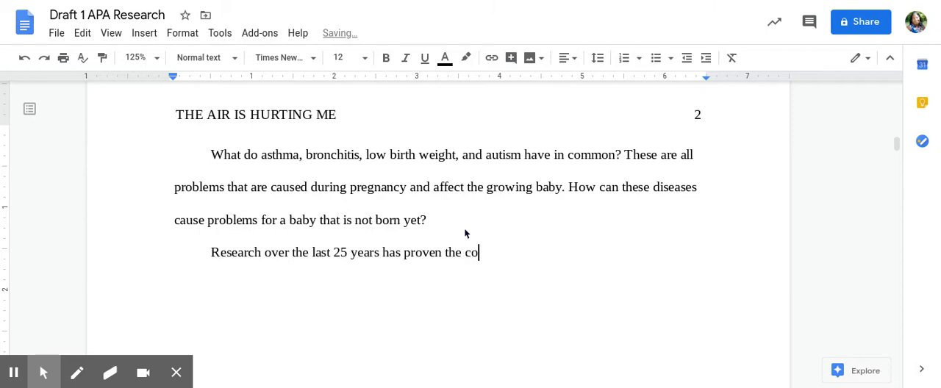
text(nnection betwe)
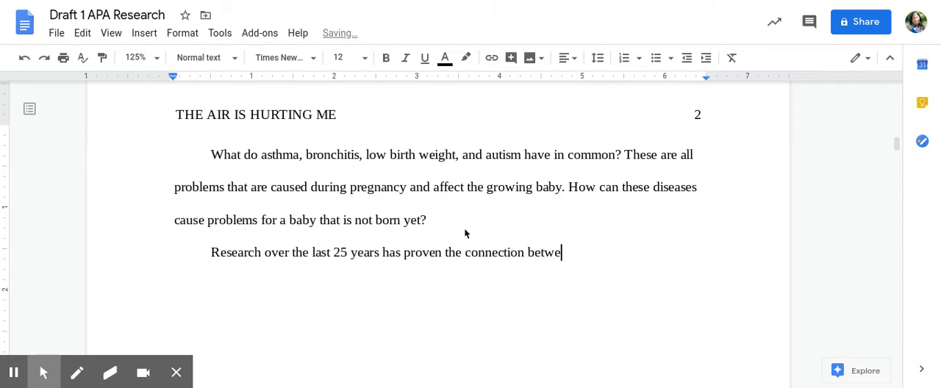
text(en our environment)
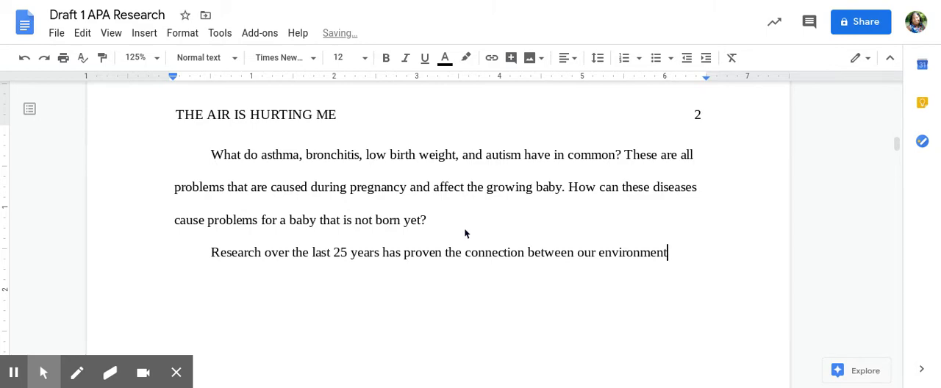
text( and o)
text(ur health.)
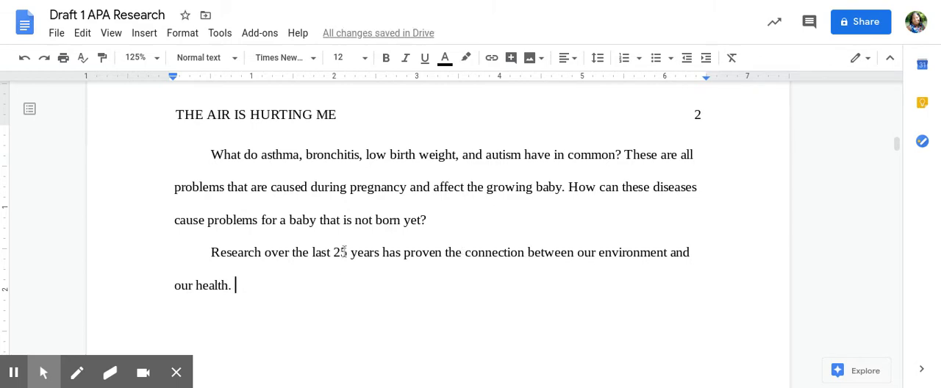
- Delete "over the last 25 years" from the second paragraph's opening sentence and return to the sentence's end
drag(266, 252, 384, 254)
key(BackSpace)
key(Down)
key(Left)
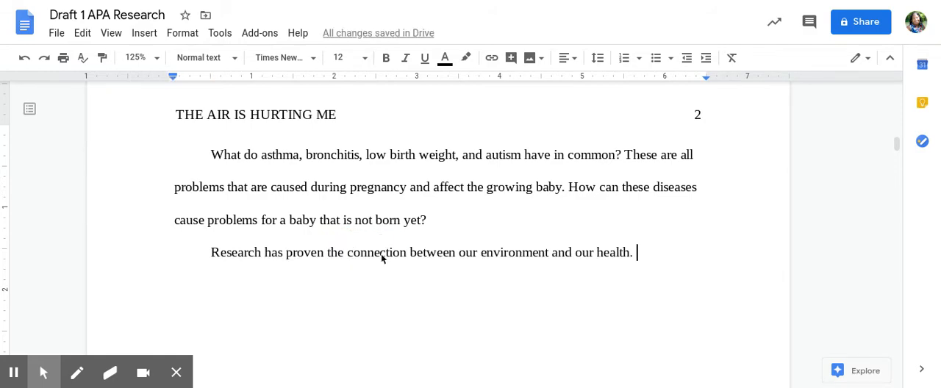
- Add a second sentence to the second paragraph, beginning "New research is showing how"
text(New rese)
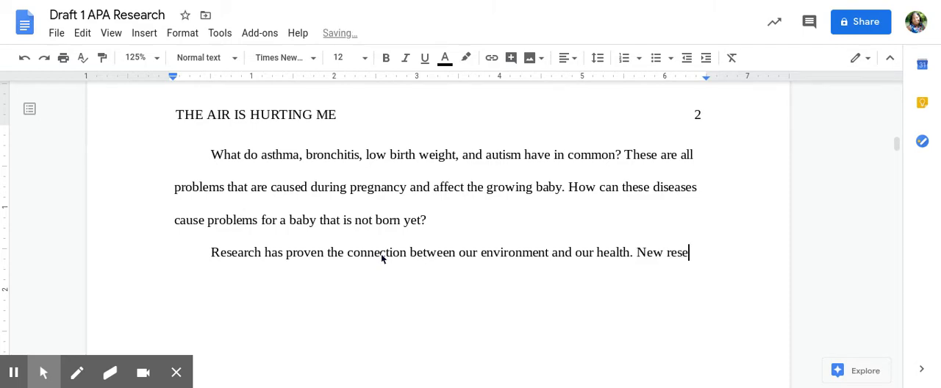
text(arch is showing the)
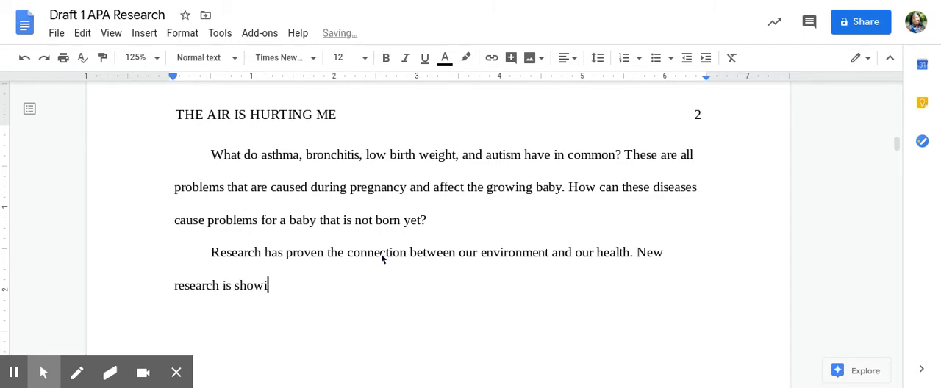
key(BackSpace)
key(BackSpace)
key(BackSpace)
text(how the)
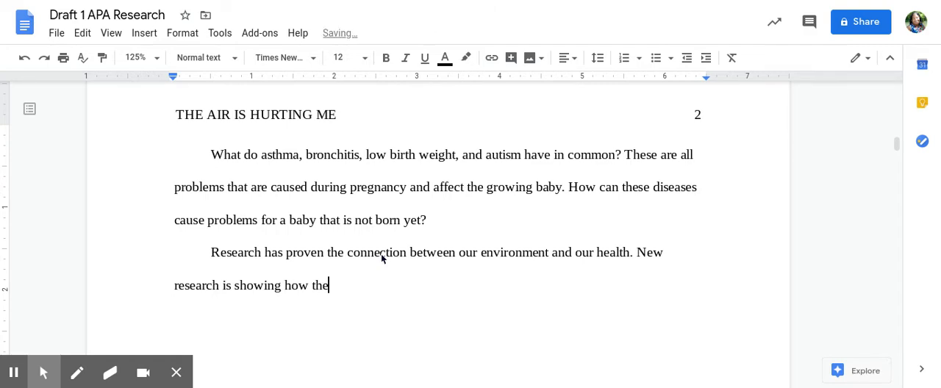
- Continue the sentence after "showing how" with "our environment affects"
key(BackSpace)
key(BackSpace)
key(BackSpace)
text(our environment affects)
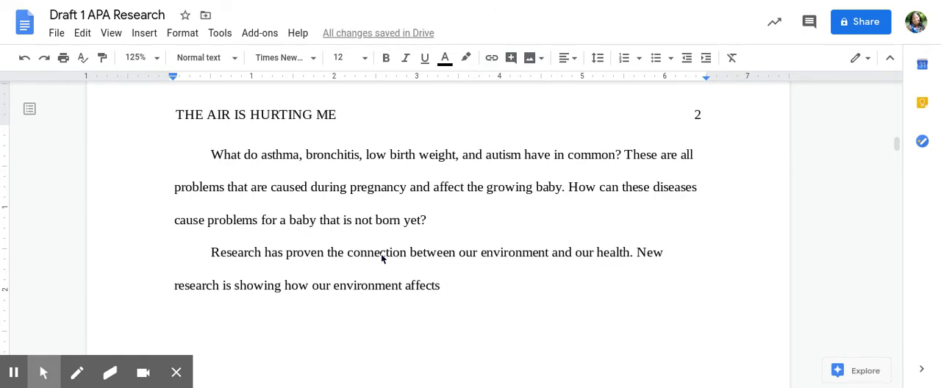
text( the)
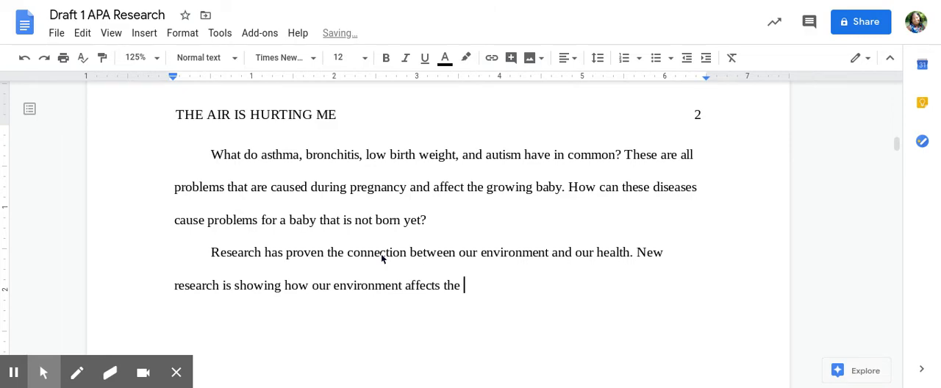
text( living)
- Finish the sentence with "the life of the newborn."
key(BackSpace)
key(BackSpace)
key(BackSpace)
key(BackSpace)
key(BackSpace)
key(BackSpace)
text(living)
key(BackSpace)
key(BackSpace)
key(BackSpace)
key(BackSpace)
key(BackSpace)
text(fe of the )
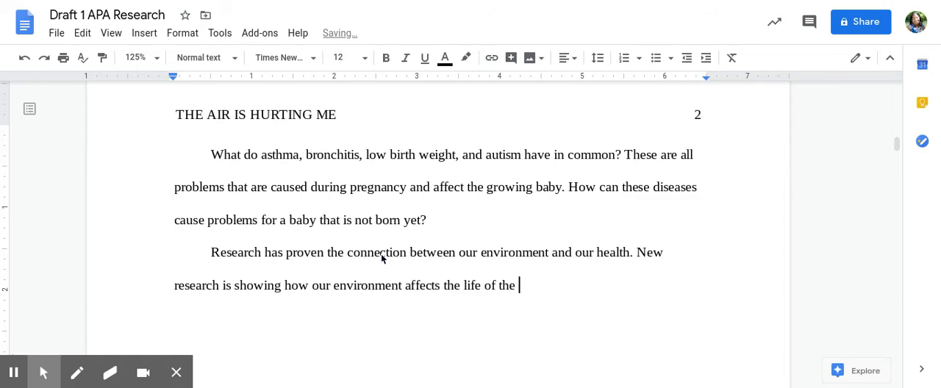
text(newborn.)
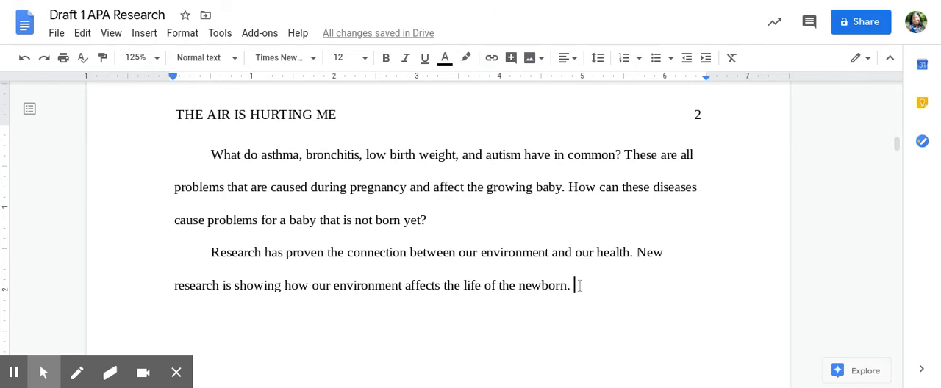
- Begin the paragraph's third sentence with "This is because the mother's womb or uterus is"
text(This is because our)
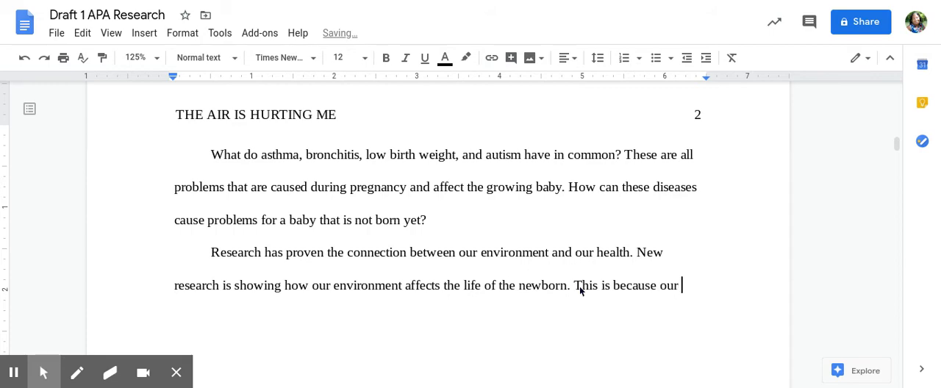
key(BackSpace)
key(BackSpace)
key(BackSpace)
key(BackSpace)
text(the mother's)
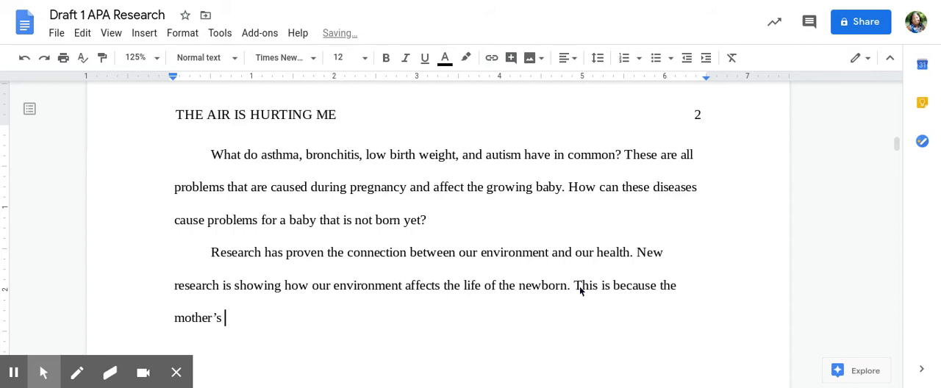
text( womb or)
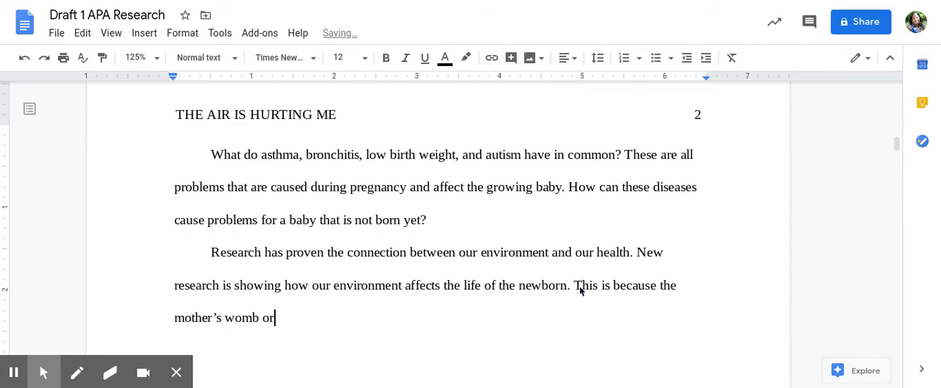
text( uterus is an)
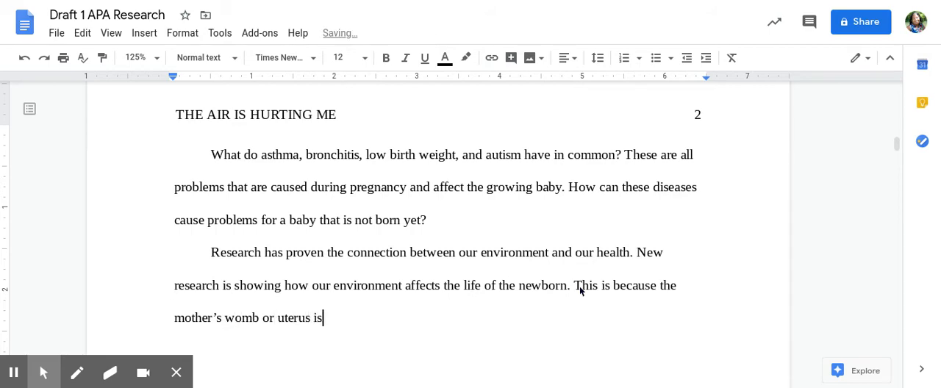
- Complete the sentence about the womb with "a micro environment inside the mother."
key(BackSpace)
key(BackSpace)
text(mirc)
key(BackSpace)
key(BackSpace)
text(cro environment)
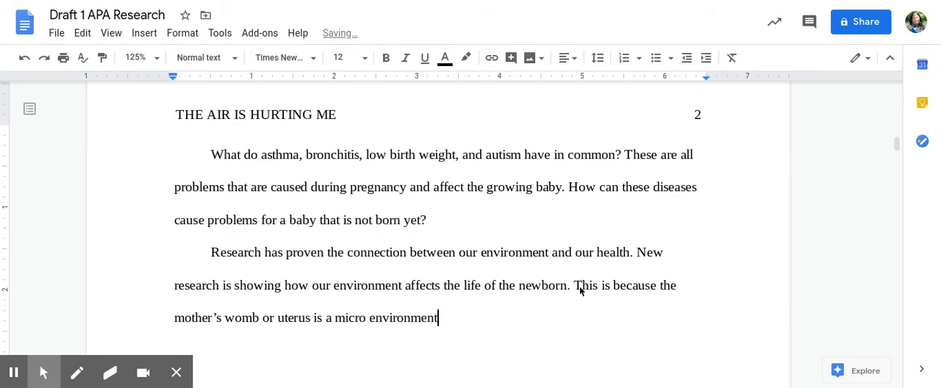
text( inside )
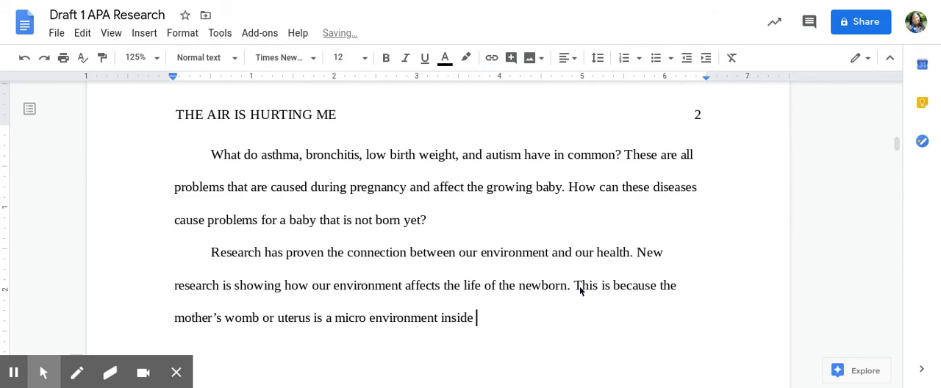
text(the mother. Her macro environment is)
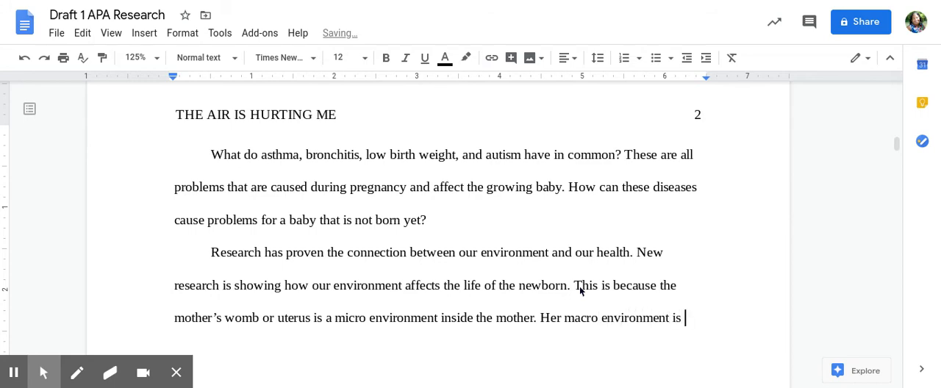
- Add the sentence "Her macro environment is everything she breathes, drinks, eats, and experiences through her body." to the second paragraph
text(everything she )
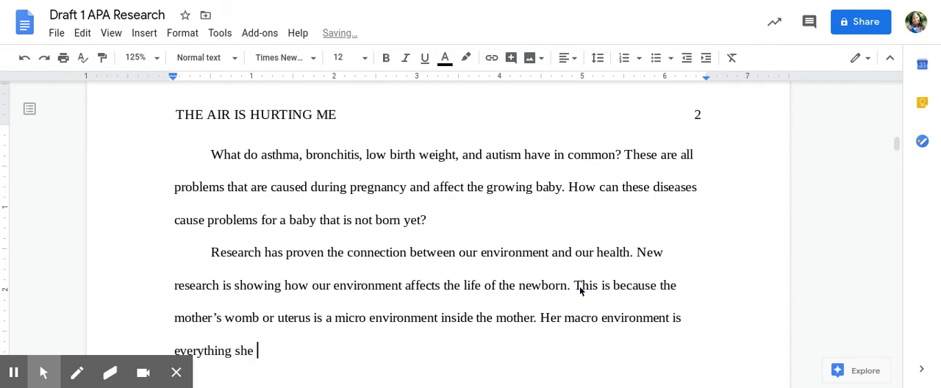
text(breathes, )
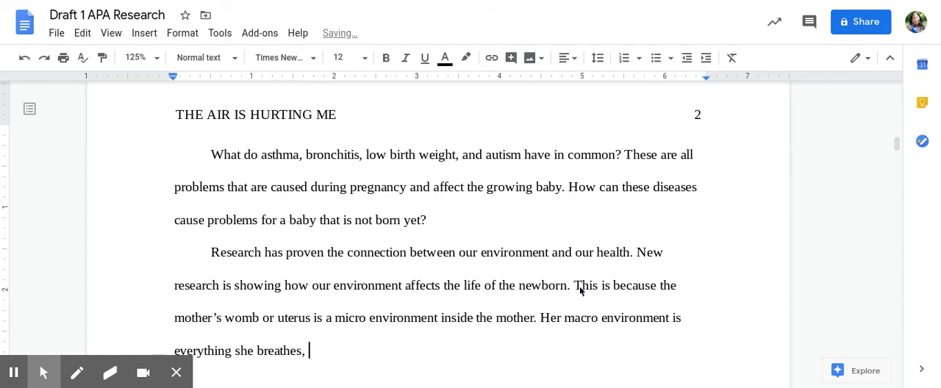
text(drinks, eats, and )
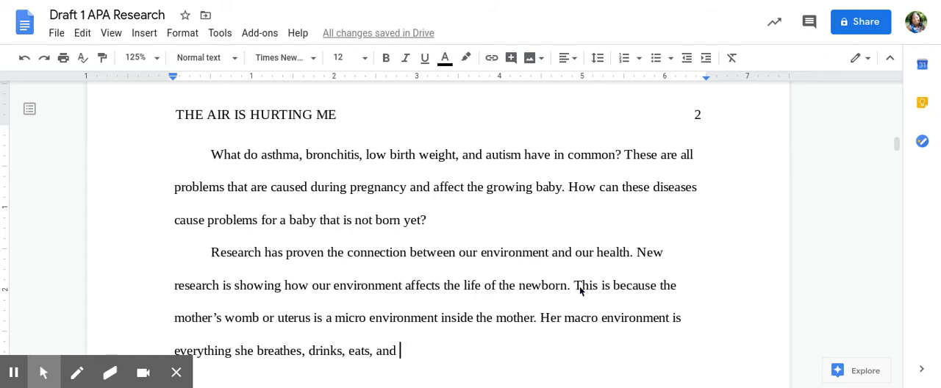
text(experiences through her body)
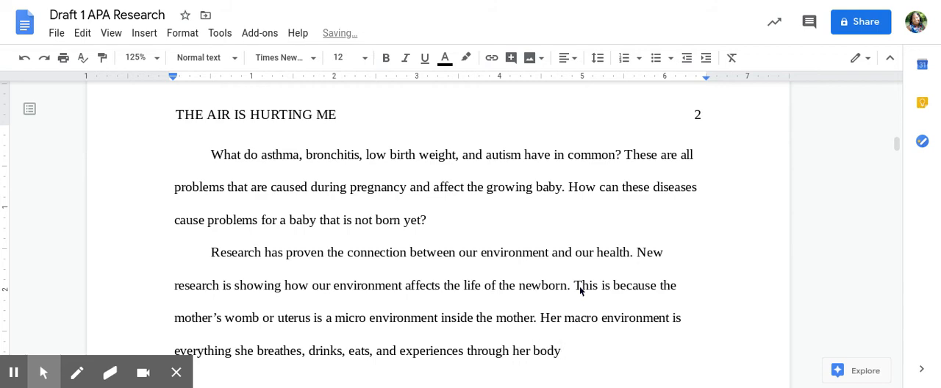
text(. k)
text(This)
text( is trans)
text(ferred to her )
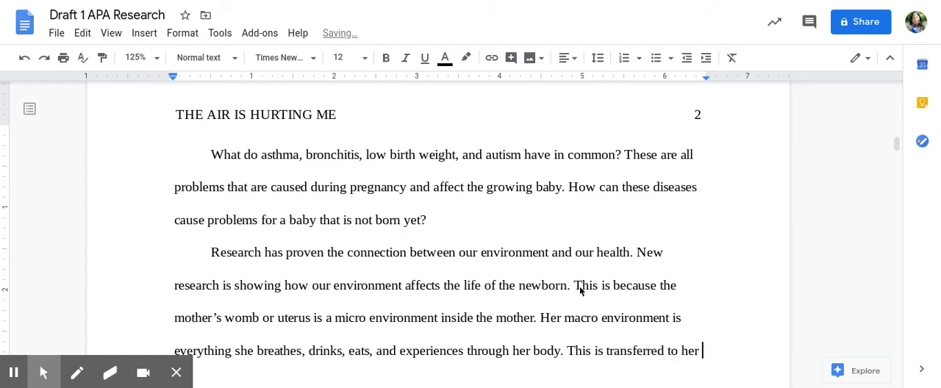
text(grow)
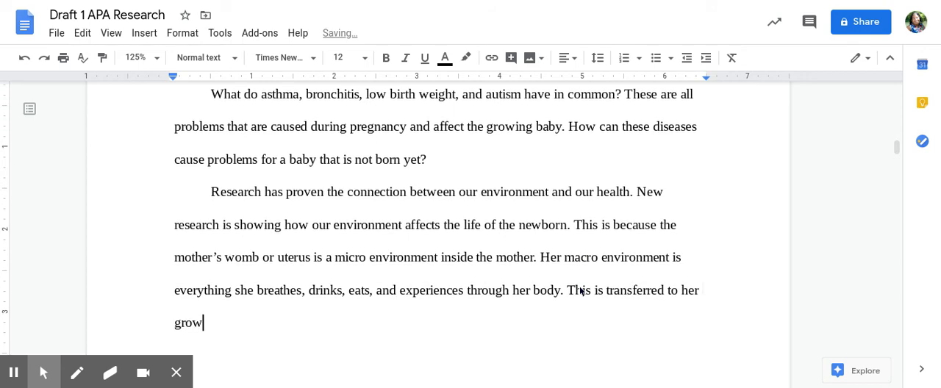
text(ing fetus or baby.)
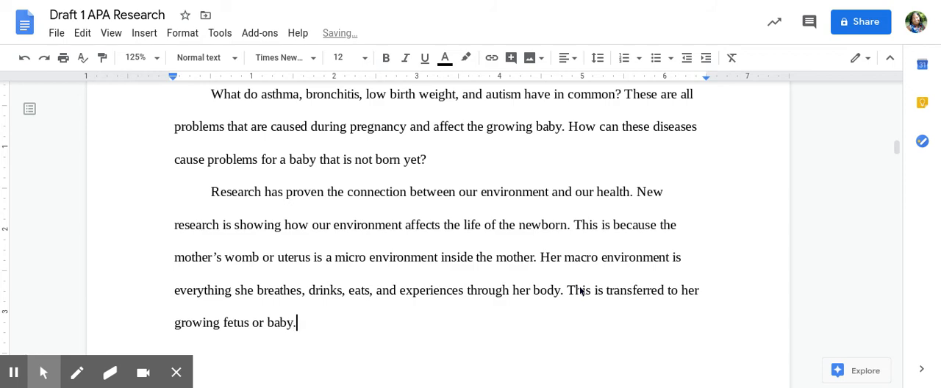
- Start a third indented paragraph with "This paper will share the research results", correcting the misspelled "restuls"
key(Return)
text(This paper will)
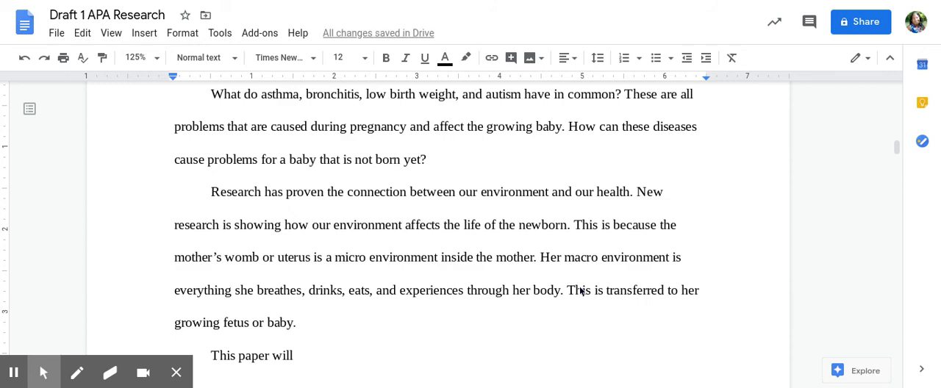
text(l share the research restuls,)
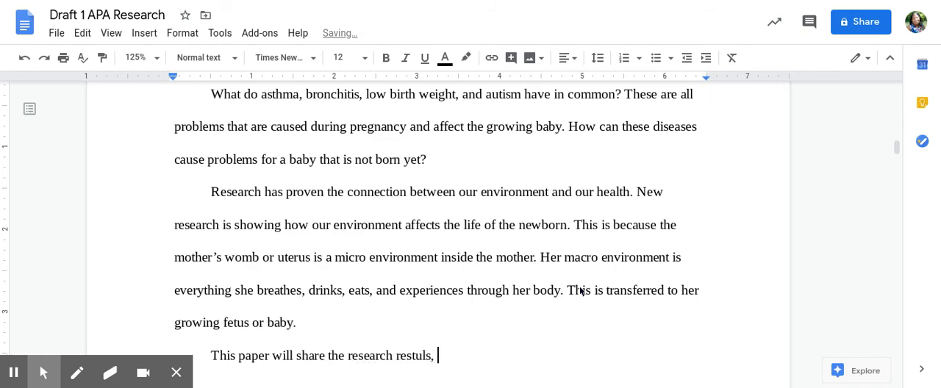
key(BackSpace)
key(BackSpace)
key(BackSpace)
key(BackSpace)
key(BackSpace)
key(BackSpace)
text(ults, and also )
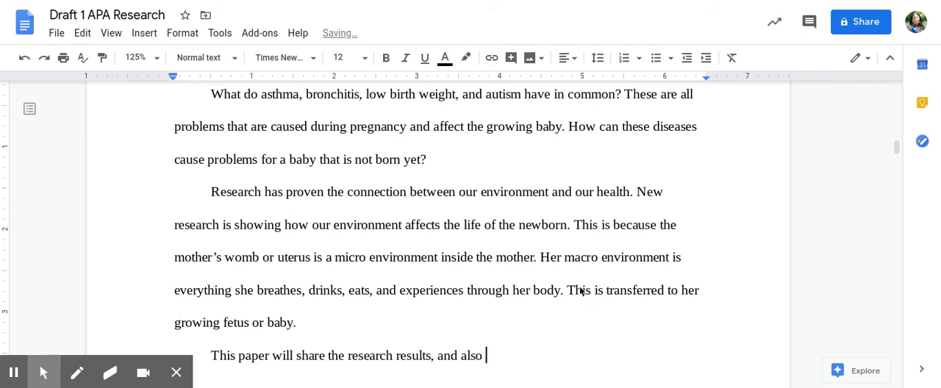
text(offer some)
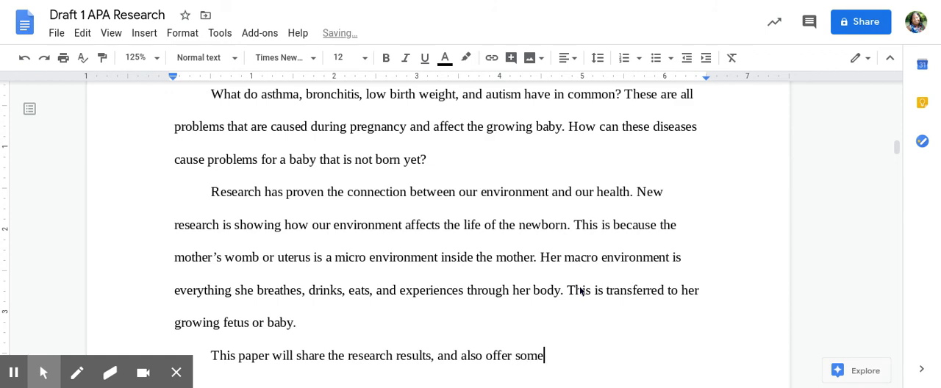
text( advice on how to )
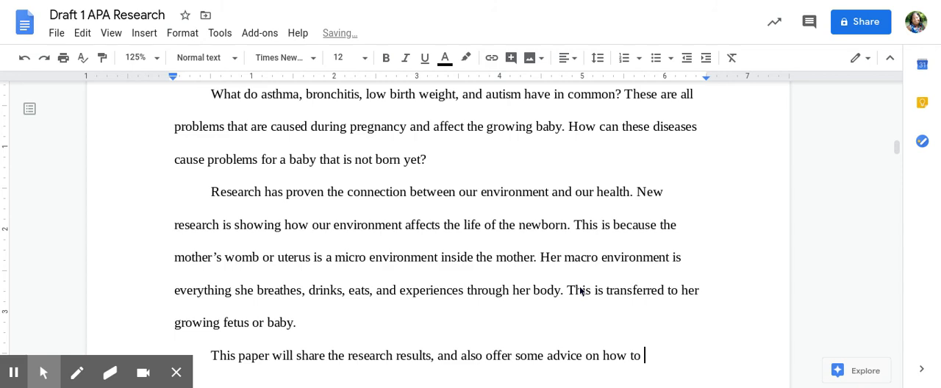
text(fight the )
text(negative effe)
text(cts of air po)
text(llution)
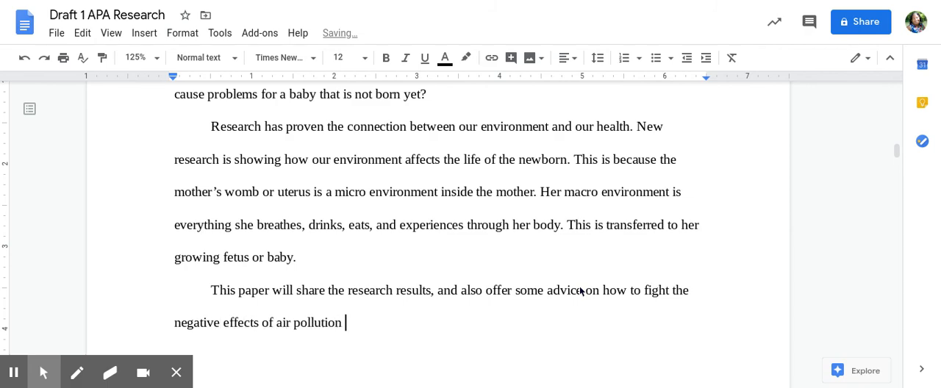
text( during and)
- End the third paragraph's sentence with "on pregnancy."
key(BackSpace)
key(BackSpace)
key(BackSpace)
key(BackSpace)
key(BackSpace)
key(BackSpace)
key(BackSpace)
key(BackSpace)
key(BackSpace)
key(BackSpace)
key(BackSpace)
text(on)
text( prepnan)
key(BackSpace)
key(BackSpace)
key(BackSpace)
key(BackSpace)
text(gnancy.)
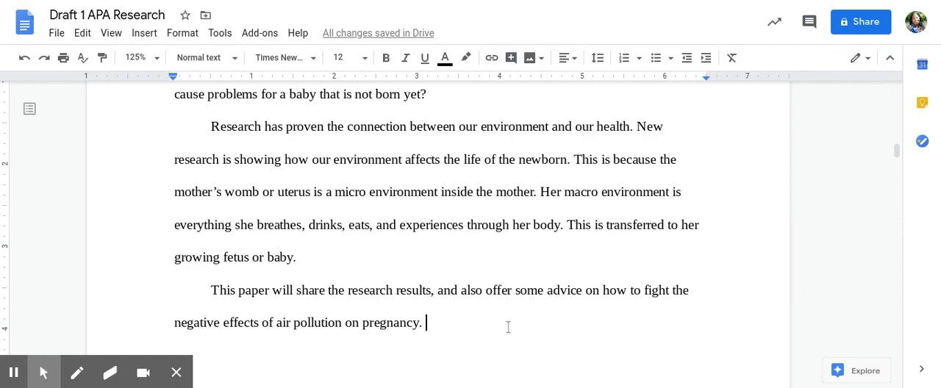
- Start a new line after the third paragraph, insert a page break there, and go to the new page
scroll(508, 327, up, 5)
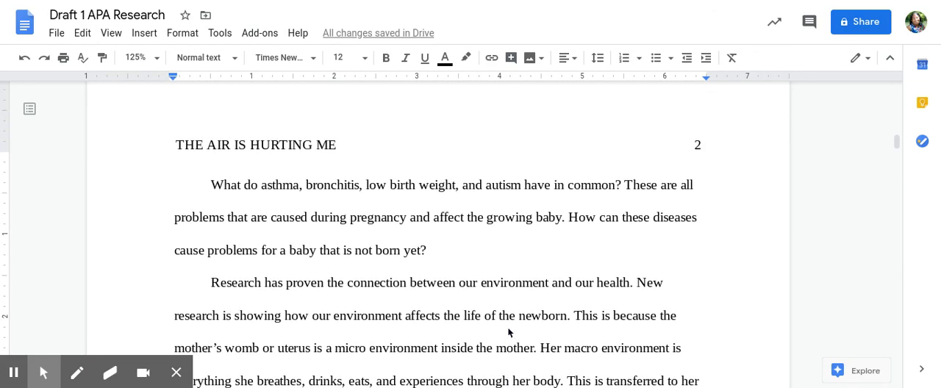
scroll(508, 332, down, 10)
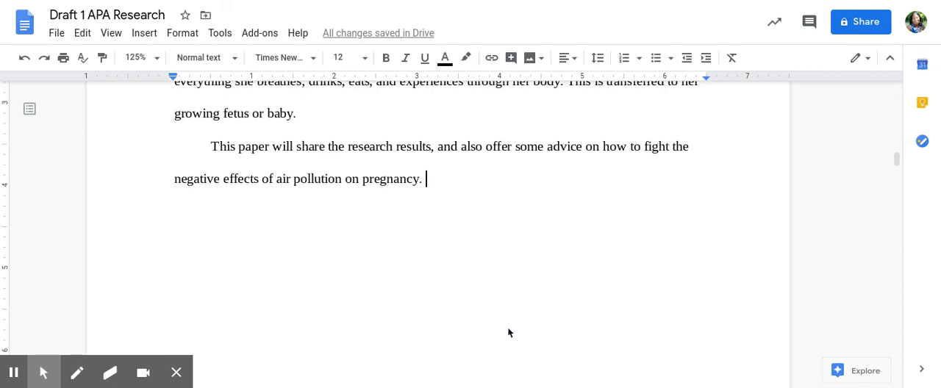
scroll(508, 333, up, 5)
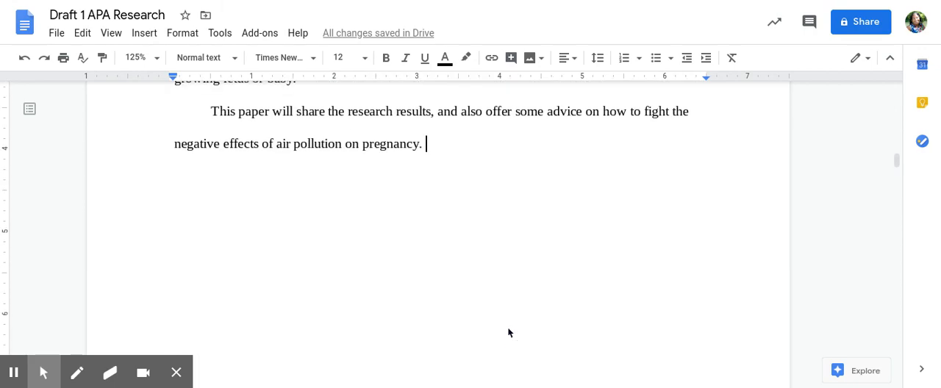
click(508, 333)
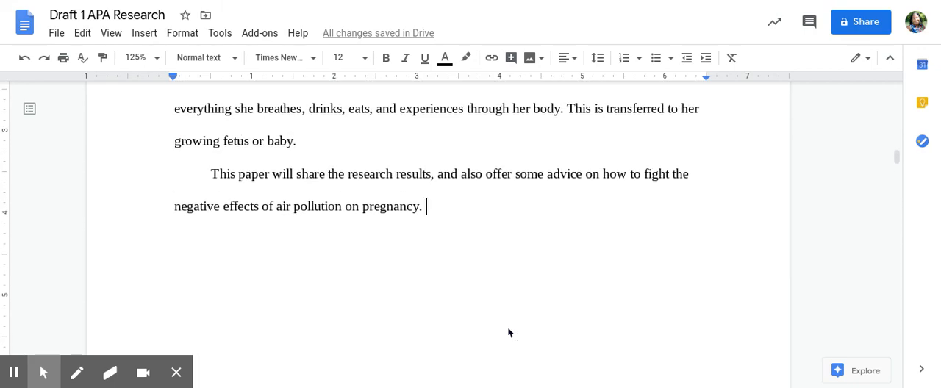
key(Return)
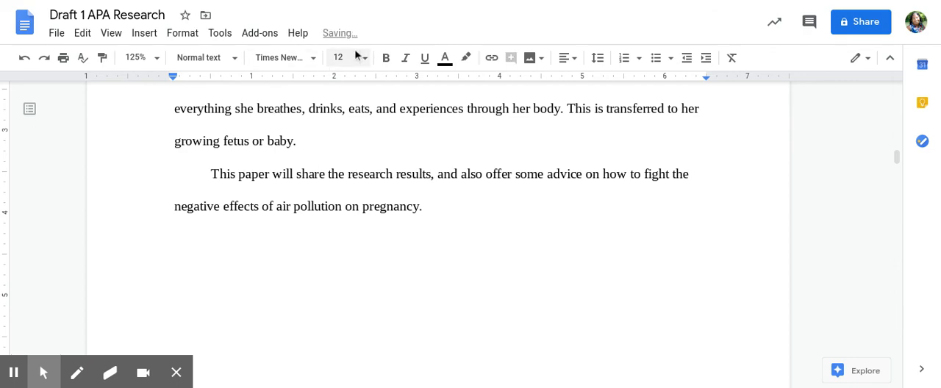
click(145, 33)
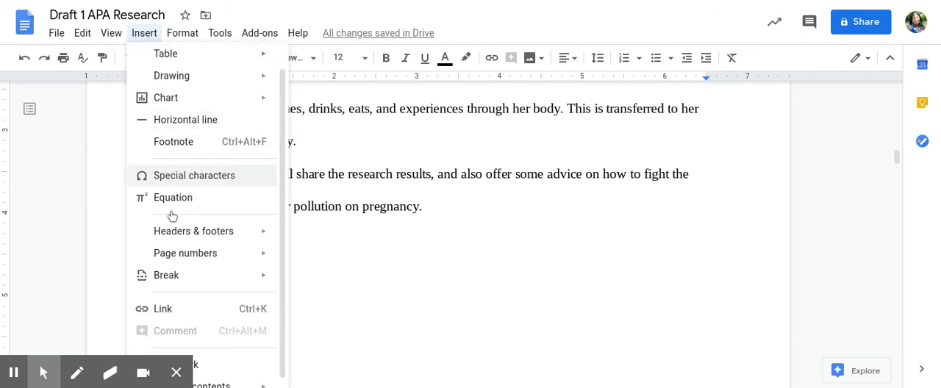
mouse_move(176, 282)
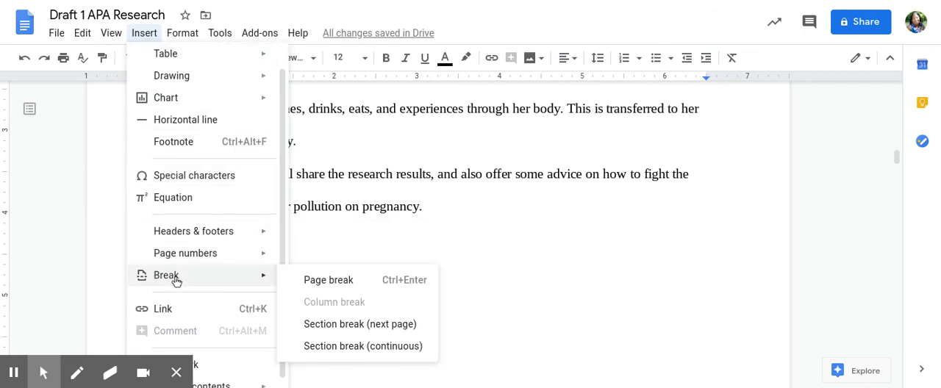
click(323, 283)
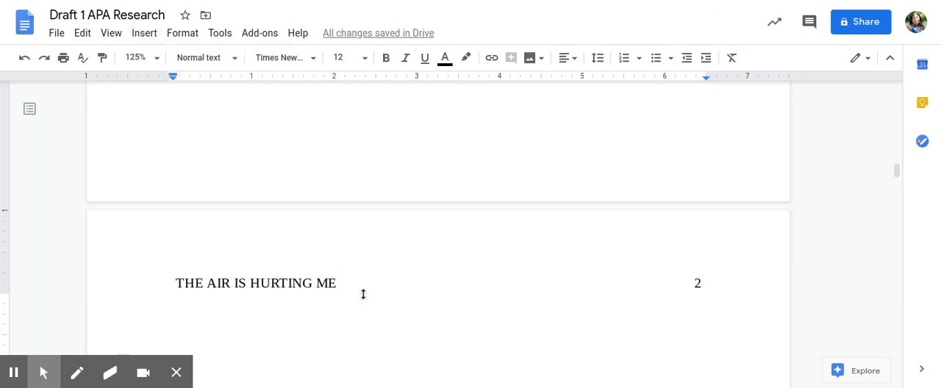
scroll(361, 296, up, 1)
scroll(361, 296, down, 1)
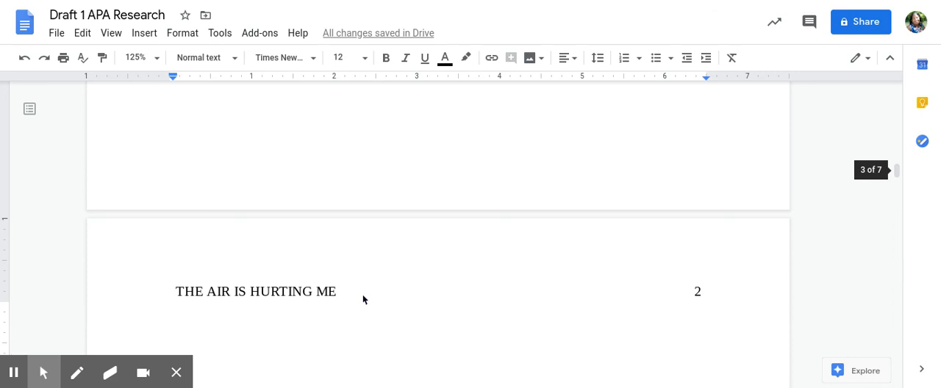
scroll(362, 299, down, 1)
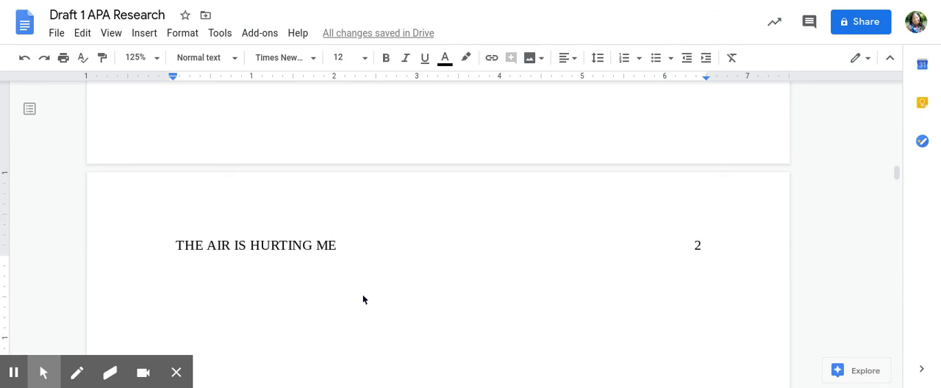